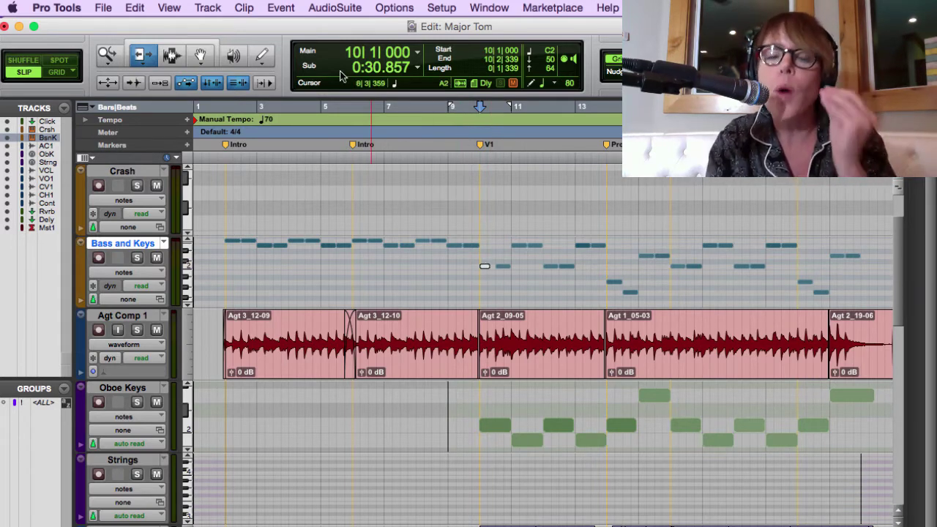
# With the Selector tool, place the edit cursor on the Vox Oct 1 track shortly before the V1 marker
pyautogui.click(171, 55)
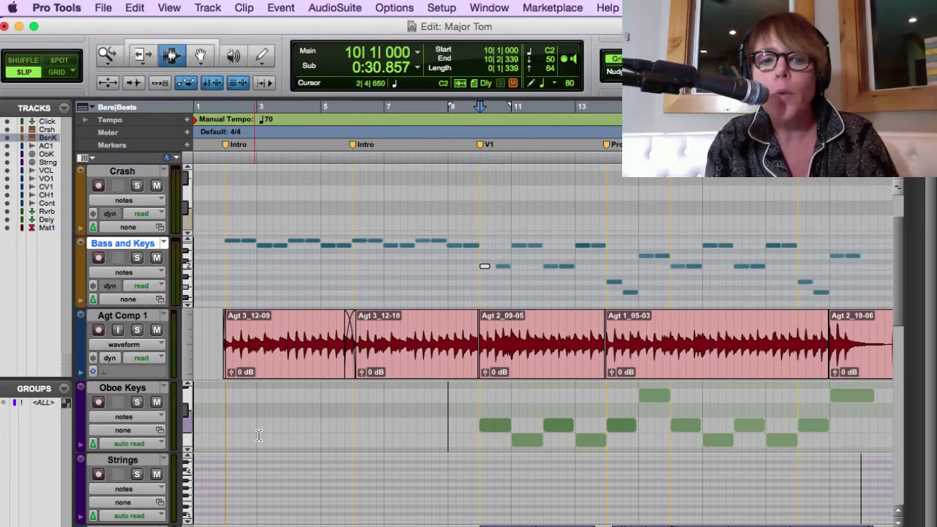
pyautogui.click(217, 357)
pyautogui.scroll(-10, 439, 454)
pyautogui.scroll(4, 439, 453)
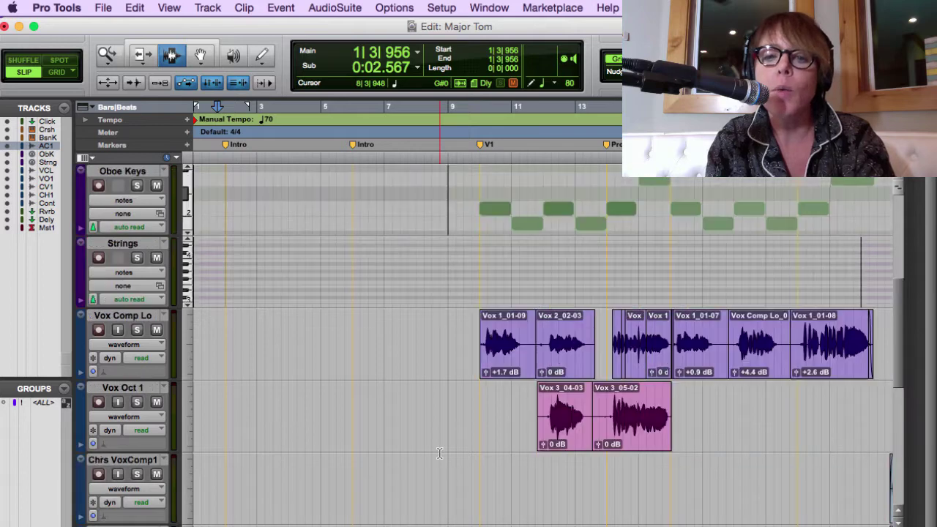
pyautogui.click(535, 423)
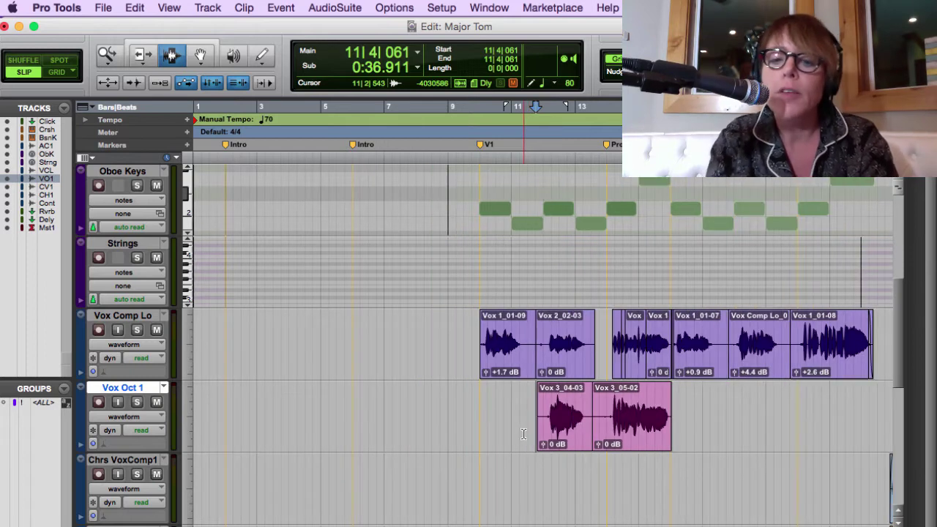
pyautogui.scroll(1, 545, 431)
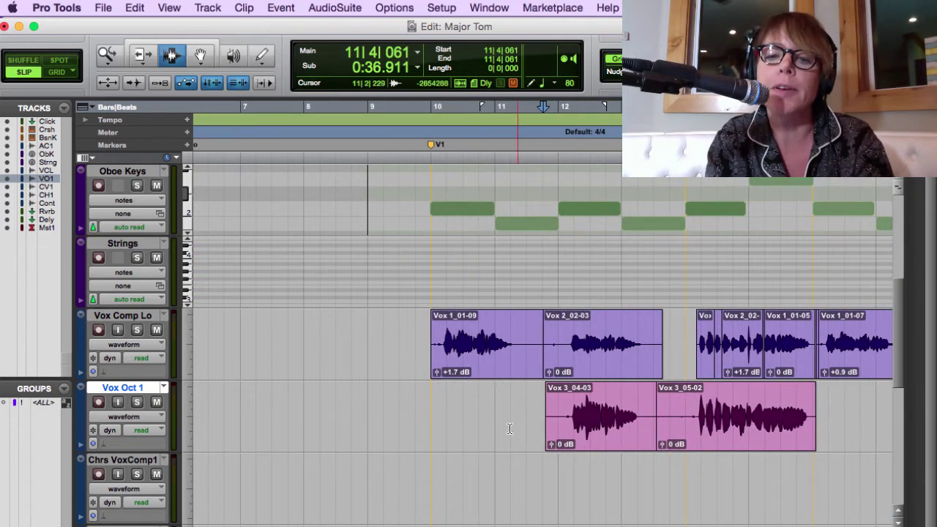
pyautogui.click(532, 423)
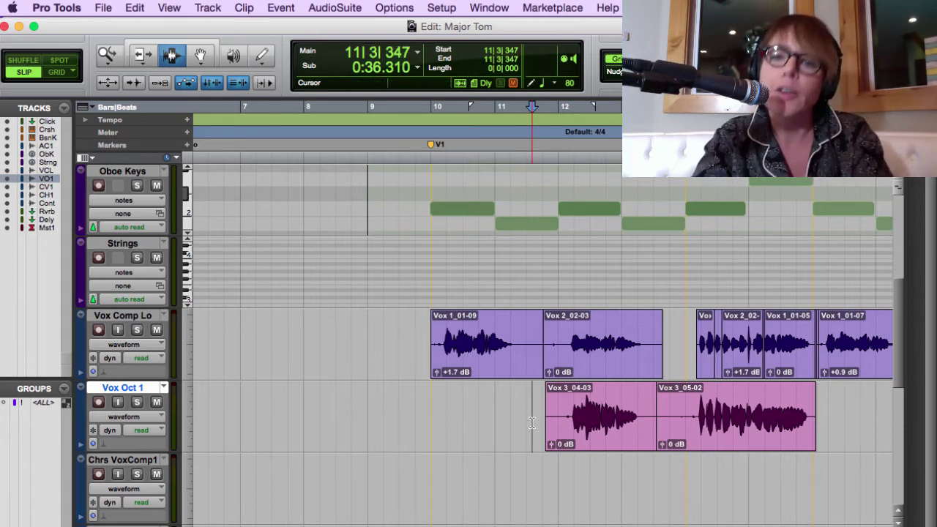
pyautogui.click(412, 417)
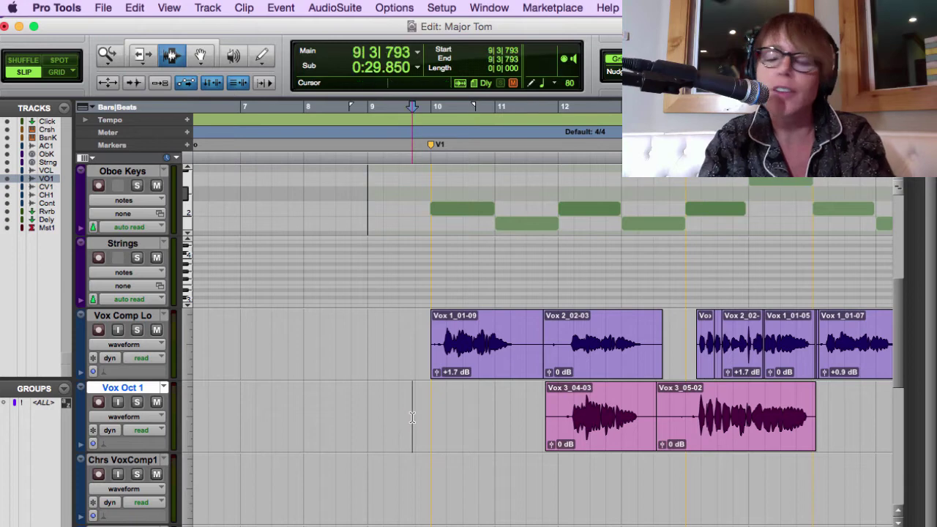
# In the Mix window, switch the Vox Oct 1 automation mode between touch and read, ending on touch
pyautogui.press('super+equal')
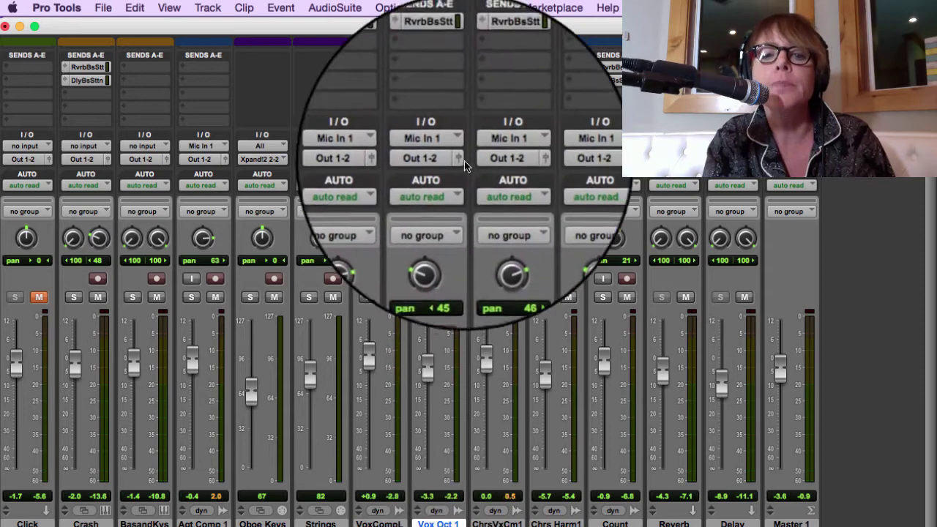
pyautogui.click(438, 187)
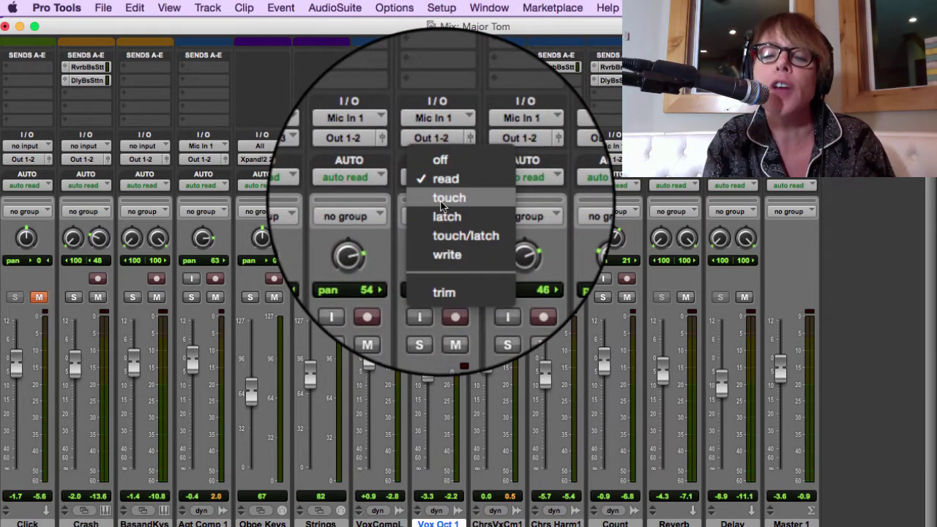
pyautogui.click(442, 201)
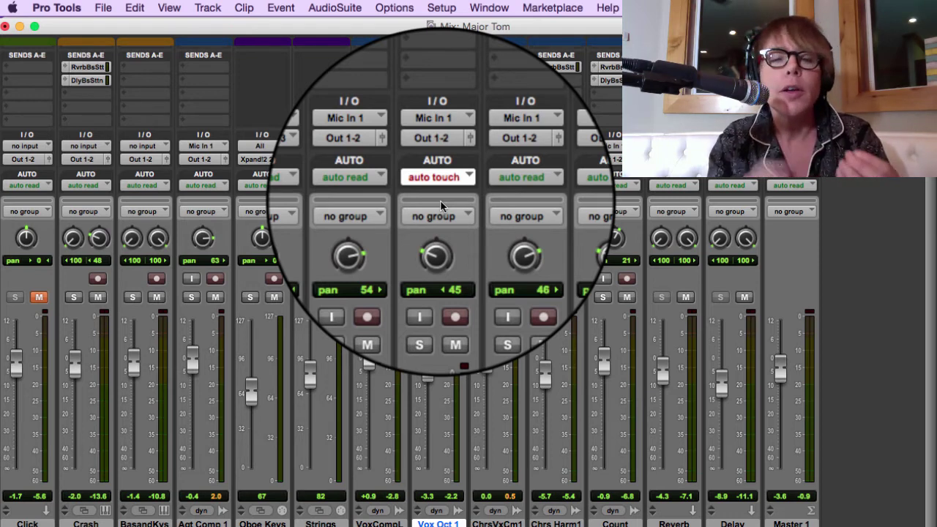
pyautogui.click(436, 178)
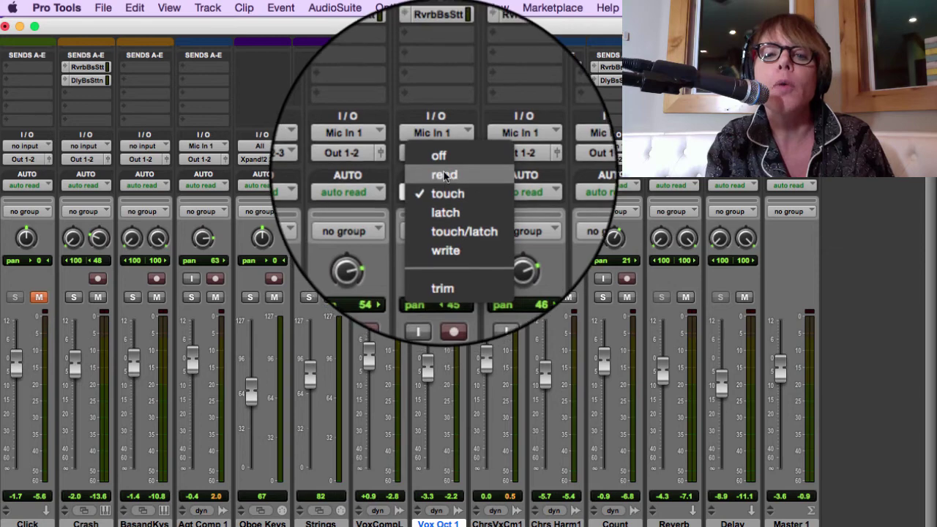
pyautogui.click(443, 176)
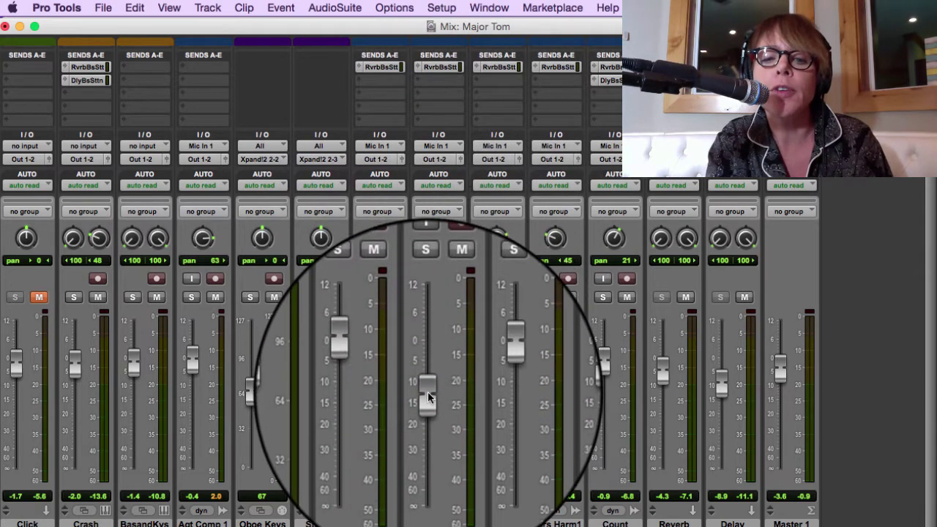
pyautogui.click(437, 185)
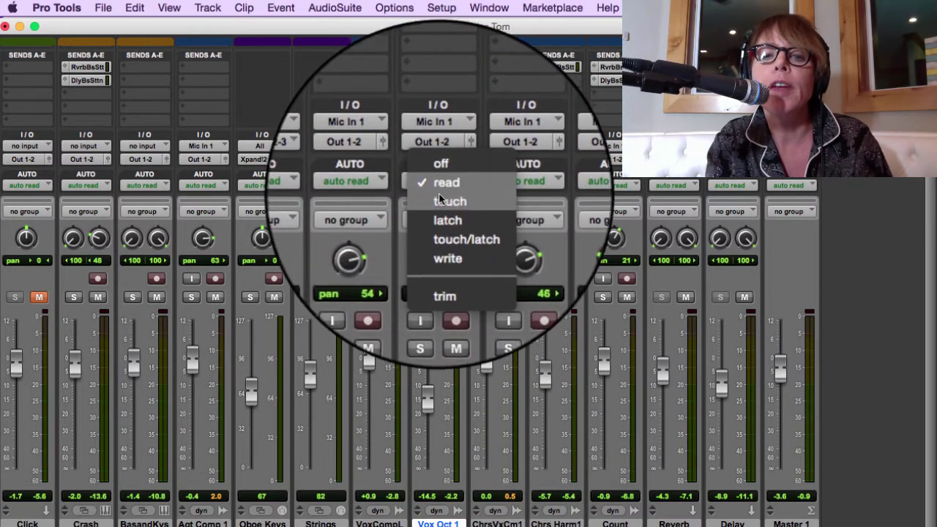
pyautogui.click(440, 200)
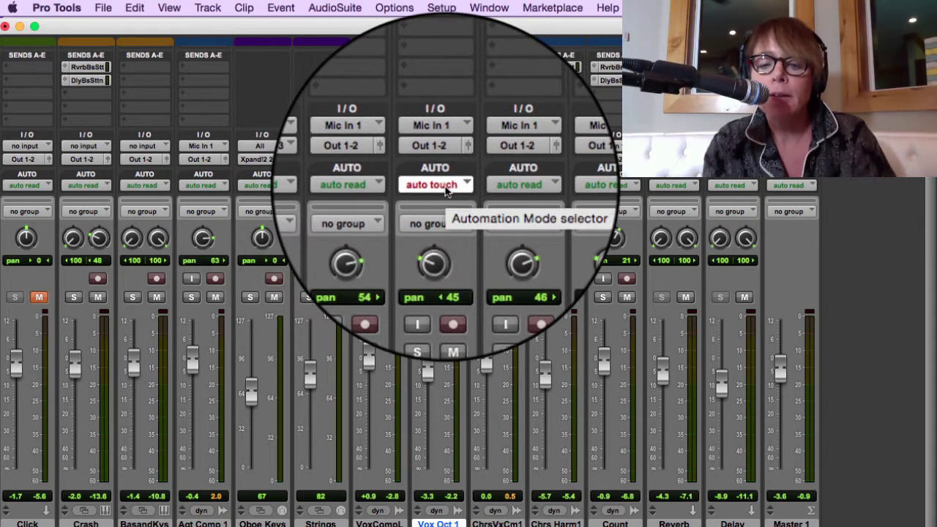
# In the Edit window, place the edit cursor on Vox Oct 1 just before the Vox 3_04-03 clip, at about bar 11 beat 2
pyautogui.press('super+equal')
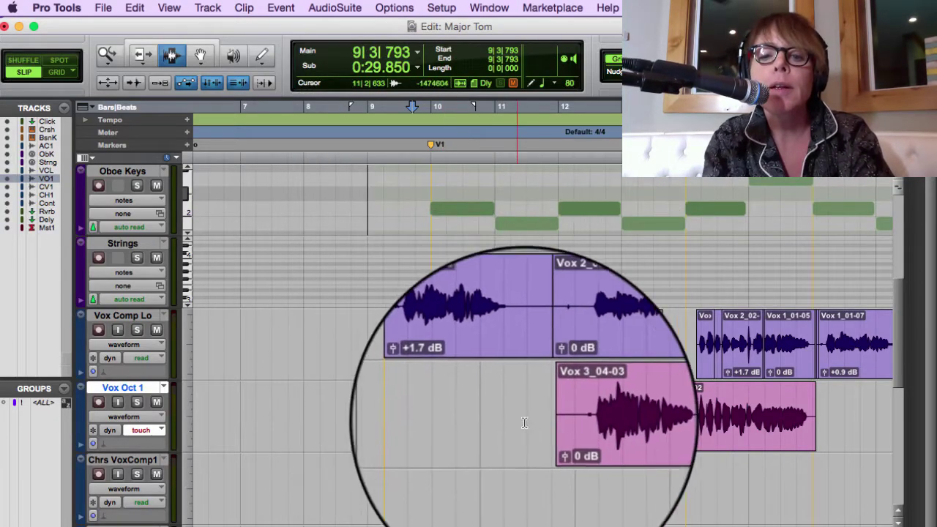
pyautogui.click(541, 422)
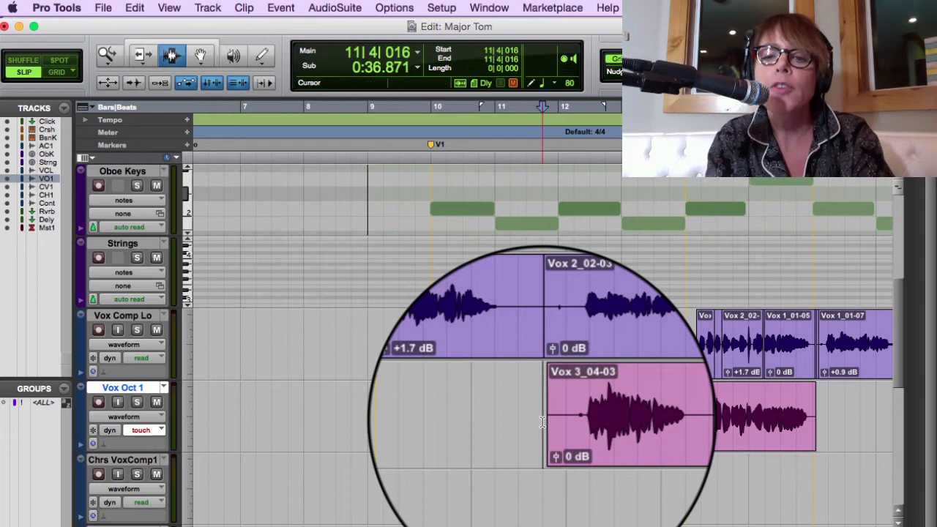
pyautogui.click(525, 420)
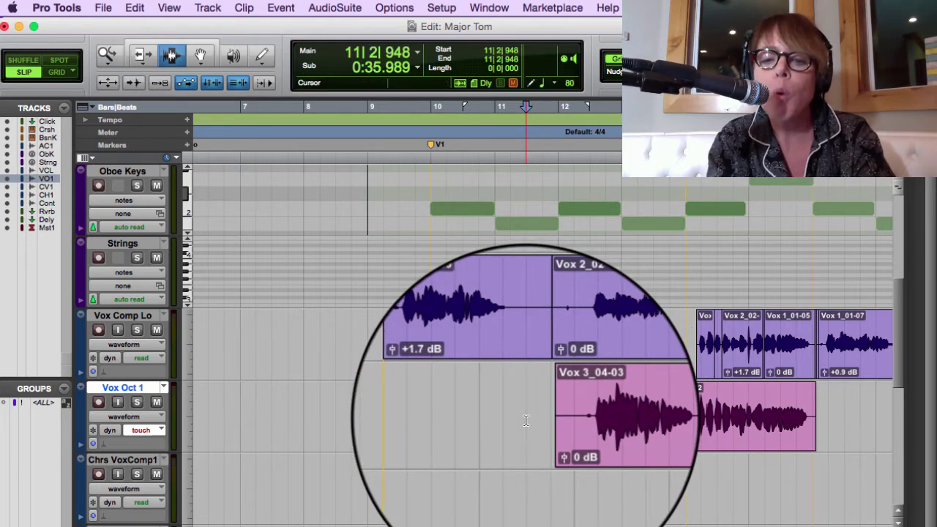
# Play from the cursor with the Mix window open and ride the Vox Oct 1 volume fader to write touch automation
pyautogui.press('super+equal')
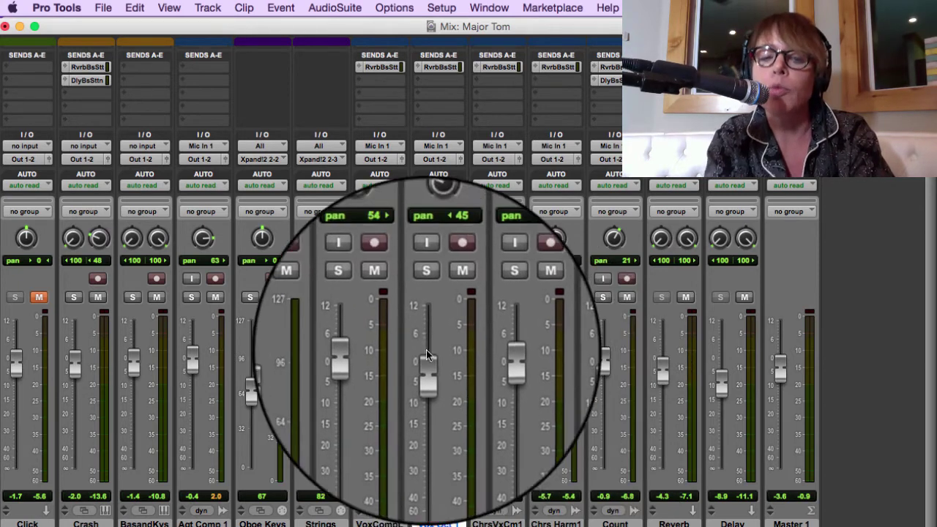
pyautogui.press('space')
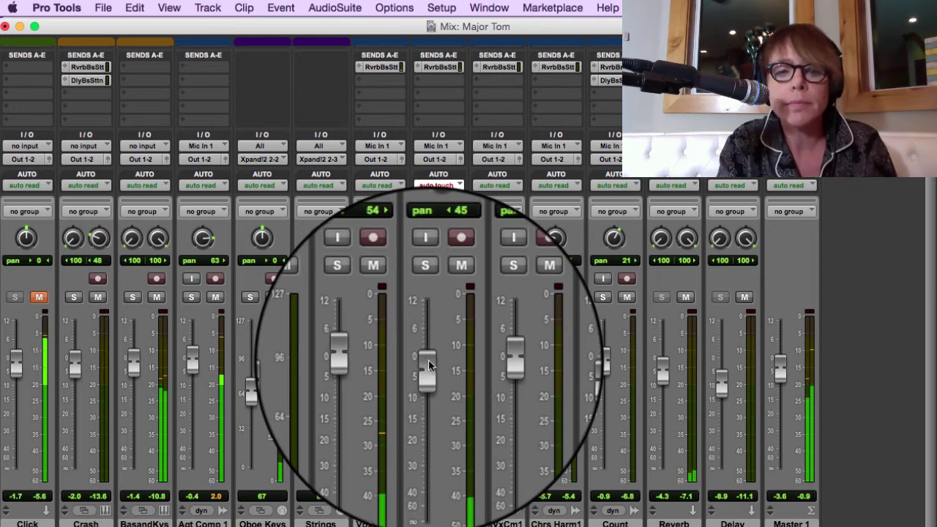
pyautogui.moveTo(429, 360)
pyautogui.mouseDown()
pyautogui.moveTo(427, 385)
pyautogui.moveTo(429, 375)
pyautogui.mouseUp()
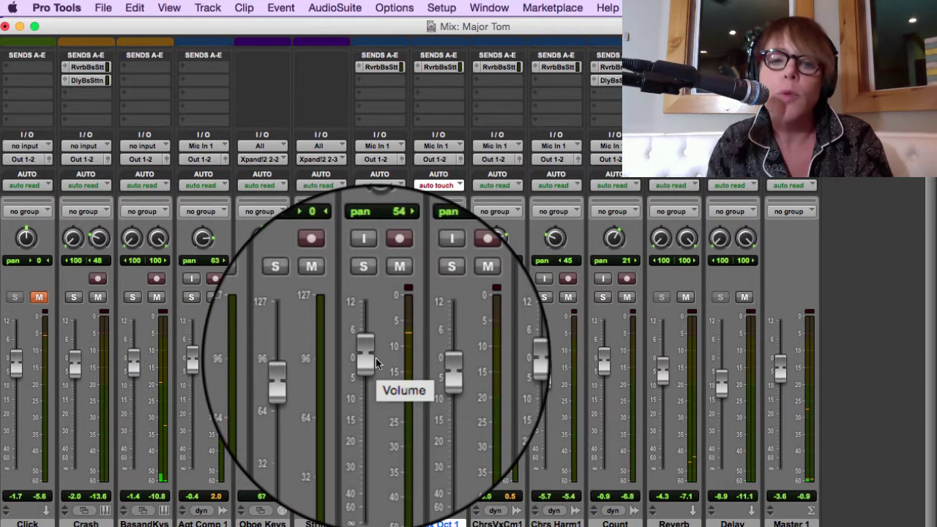
# Return to the Edit window and select the Vox 1_01-09 clip, followed by Vox 2_02-03, on the Vox Comp Lo track
pyautogui.press('super+equal')
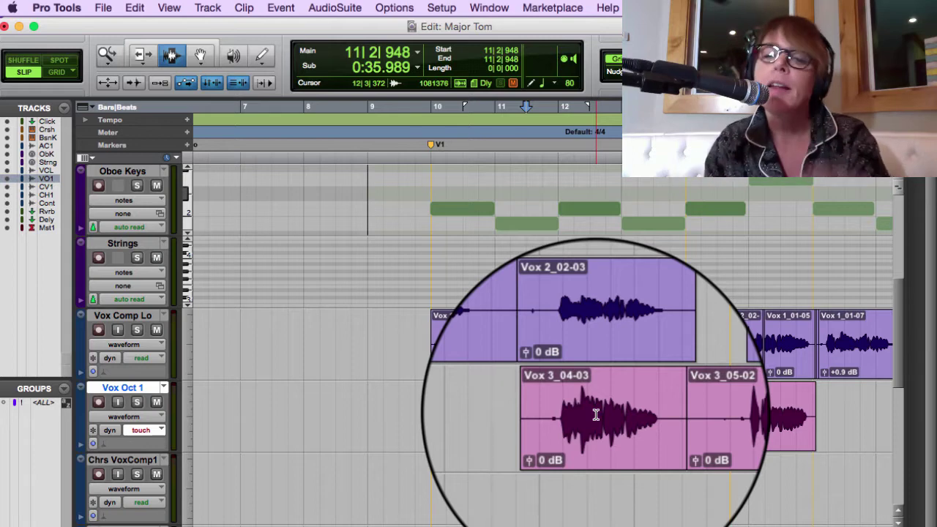
pyautogui.click(515, 345)
pyautogui.doubleClick(529, 347)
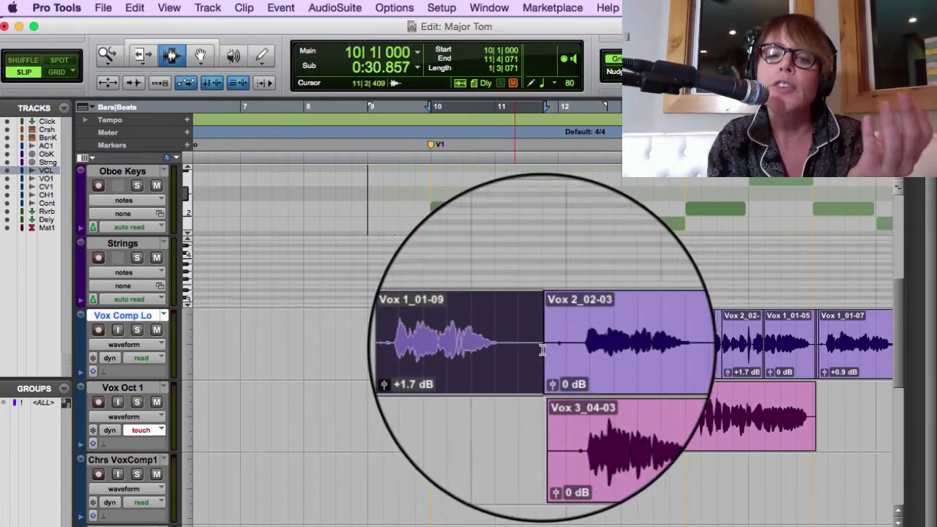
pyautogui.click(593, 351)
pyautogui.doubleClick(593, 350)
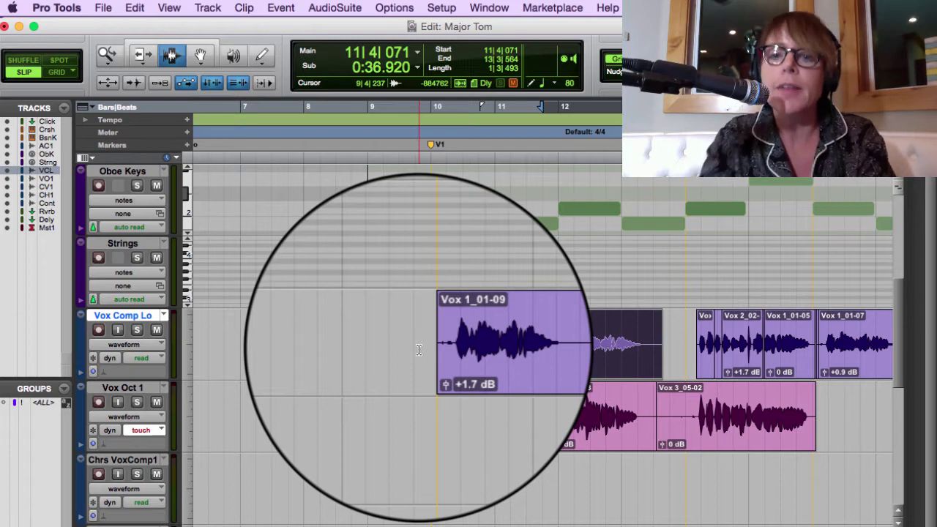
# Show the whole session and play the Master 1 track from about bar 43 to check where the song ends
pyautogui.scroll(-5, 421, 359)
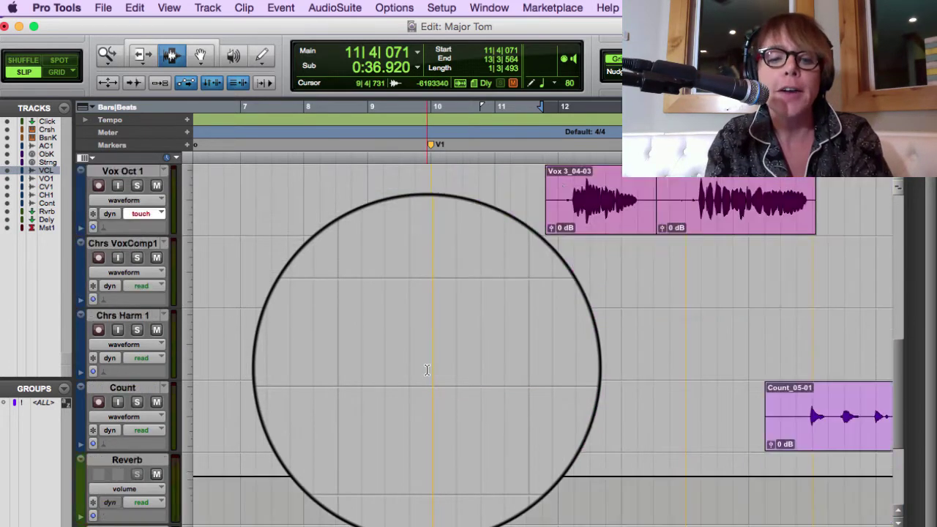
pyautogui.scroll(-2, 427, 370)
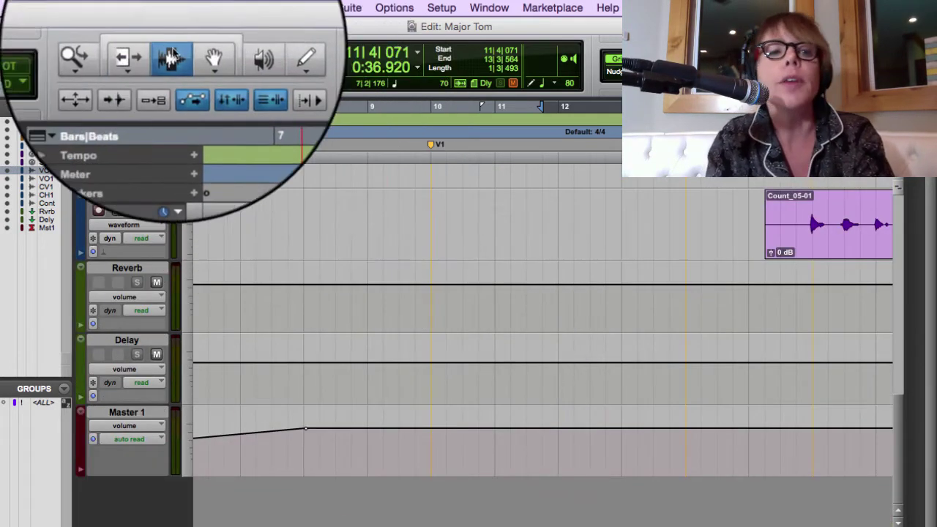
pyautogui.doubleClick(106, 55)
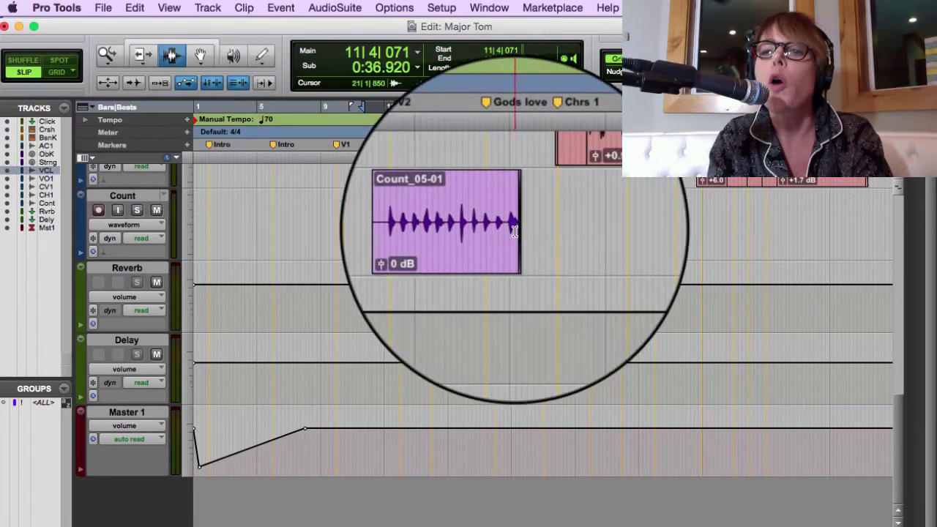
pyautogui.hscroll(4, 846, 443)
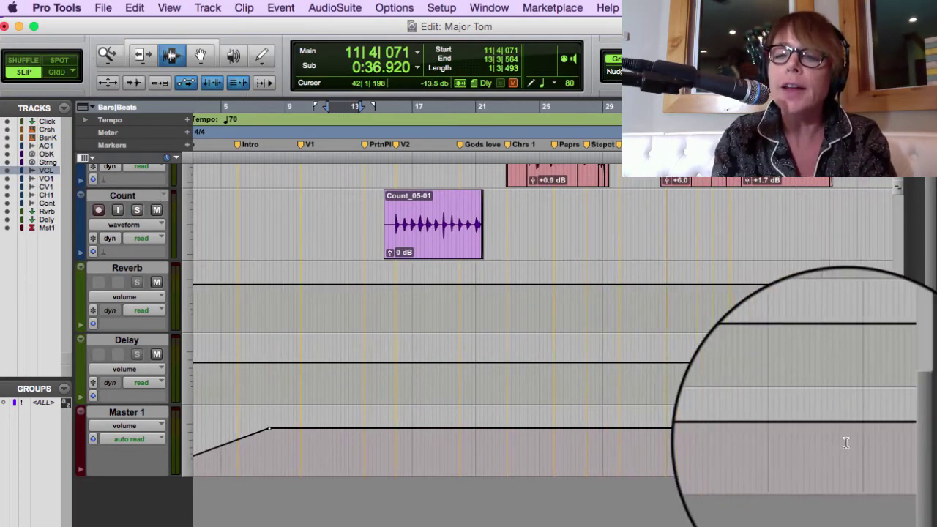
pyautogui.click(762, 443)
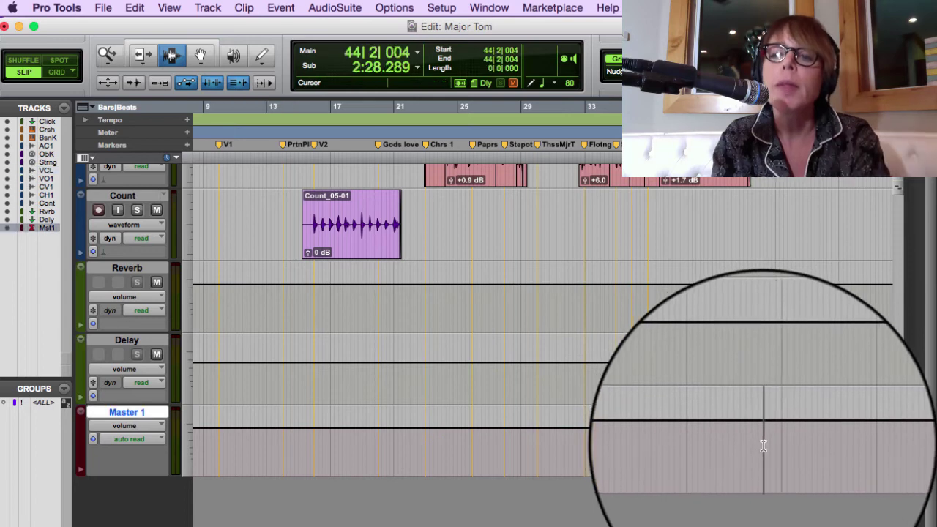
pyautogui.click(744, 442)
pyautogui.press('space')
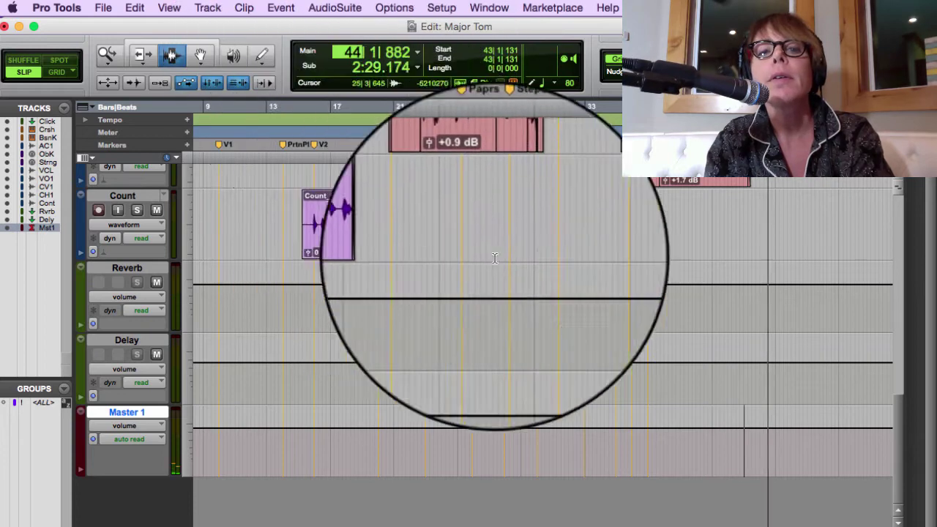
pyautogui.click(538, 242)
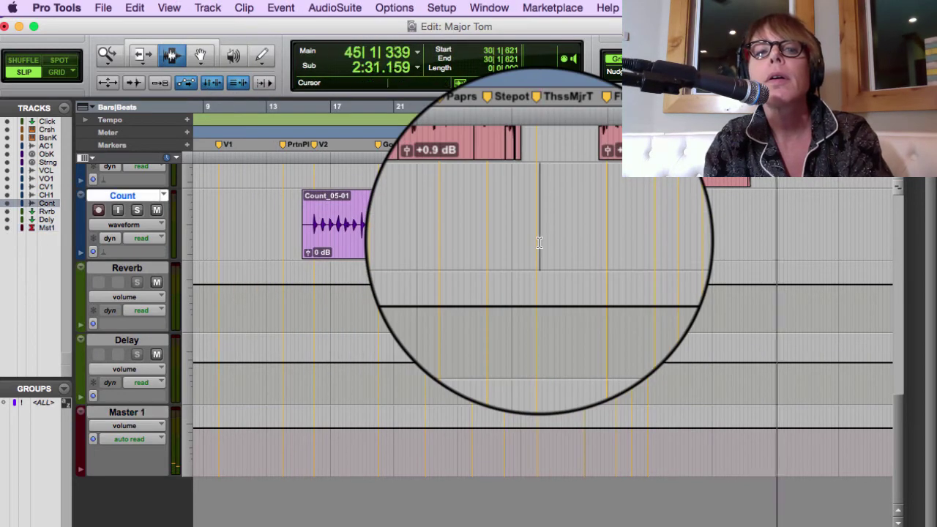
pyautogui.press('space')
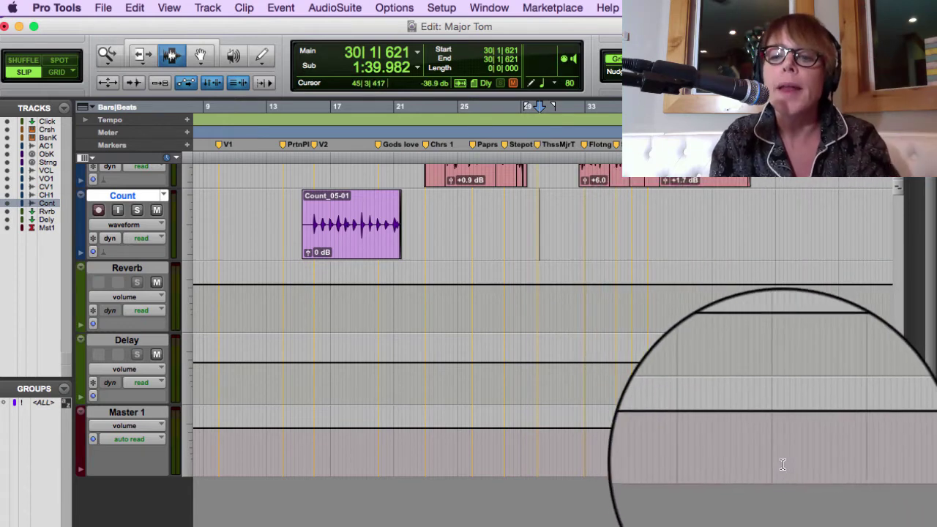
# Select the Master 1 track's volume automation from about bar 45 back to just after the song's start
pyautogui.click(779, 459)
pyautogui.moveTo(779, 459); pyautogui.dragTo(199, 440)
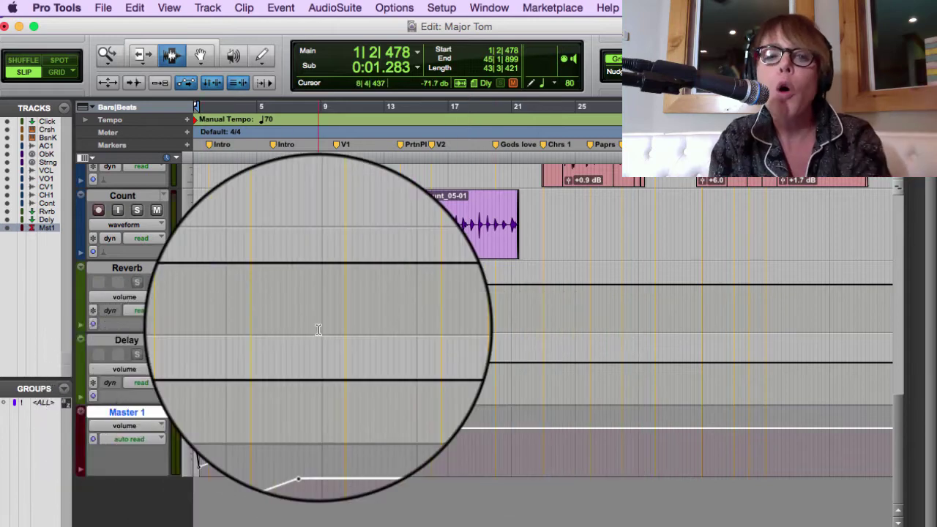
pyautogui.press('super+bracketleft')
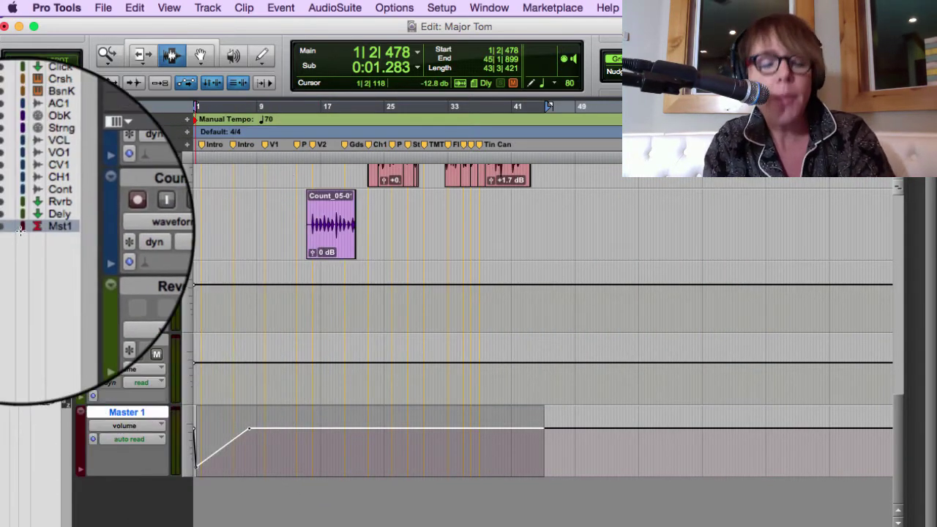
# Set all tracks to the small height, review the session from the first track, and bring up the Mix window
pyautogui.click(80, 273)
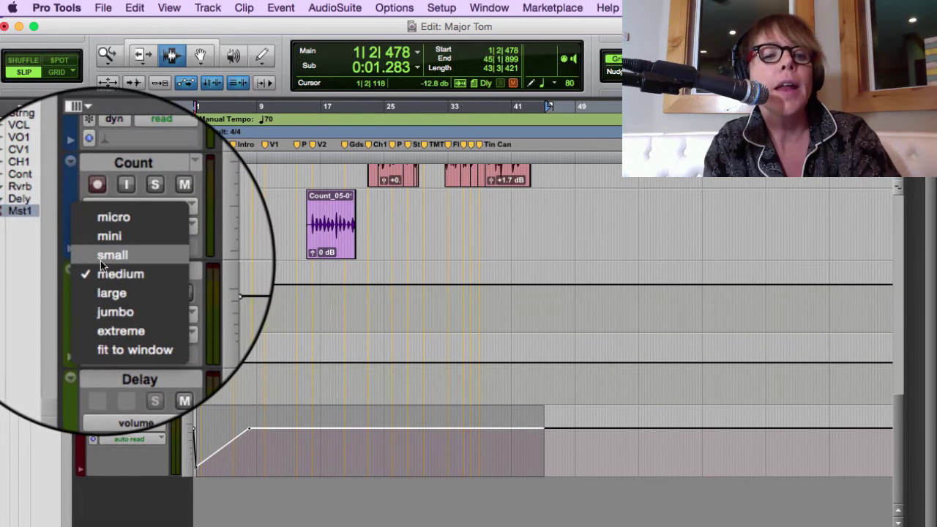
pyautogui.click(102, 255)
pyautogui.scroll(3, 278, 287)
pyautogui.scroll(1, 278, 288)
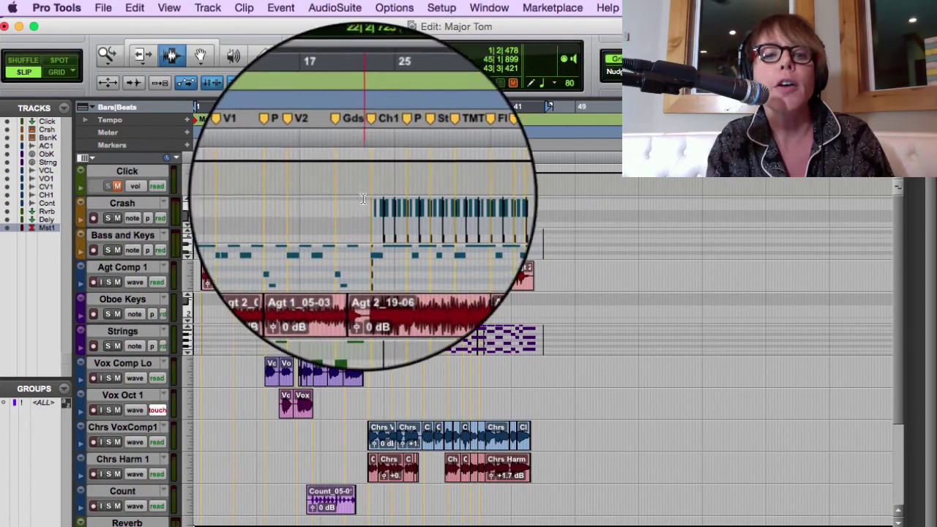
pyautogui.press('super+equal')
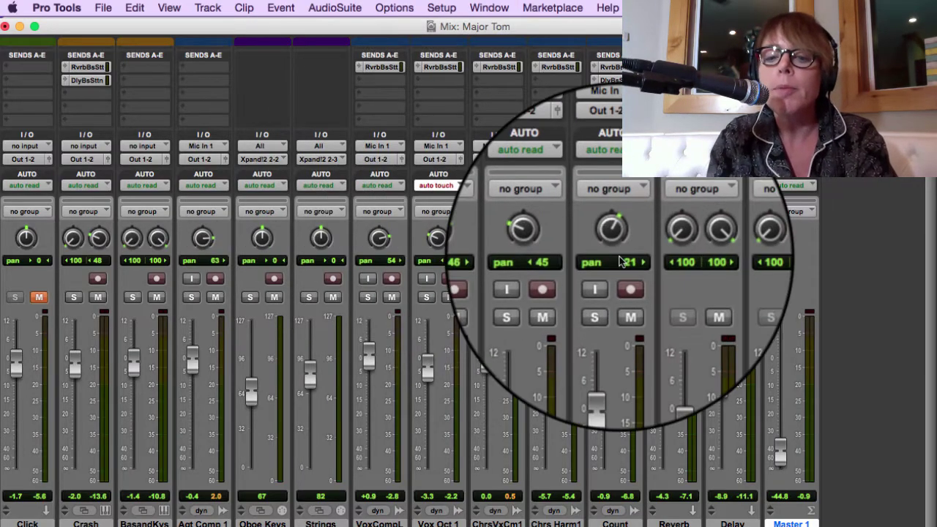
# Return to the Edit window and open the bounce settings for the selected song range
pyautogui.moveTo(661, 366); pyautogui.dragTo(662, 371)
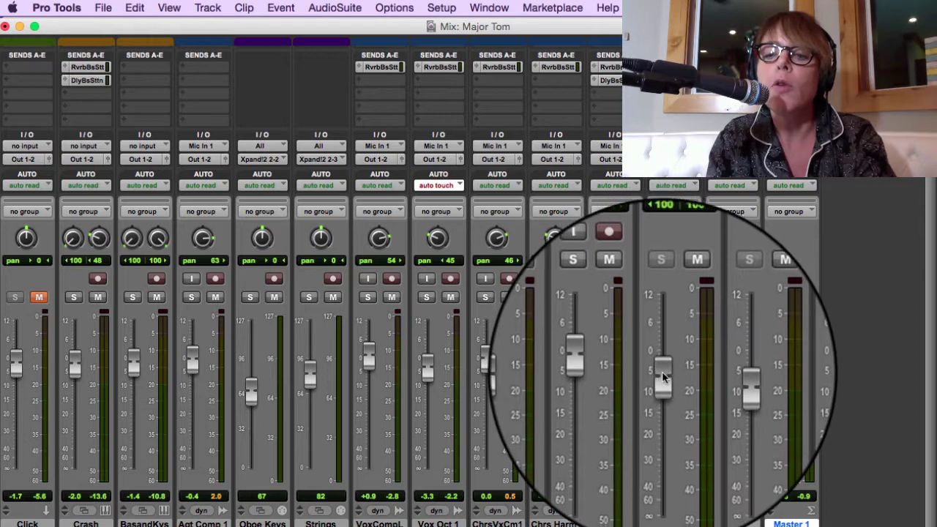
pyautogui.press('super+equal')
pyautogui.scroll(-5, 613, 381)
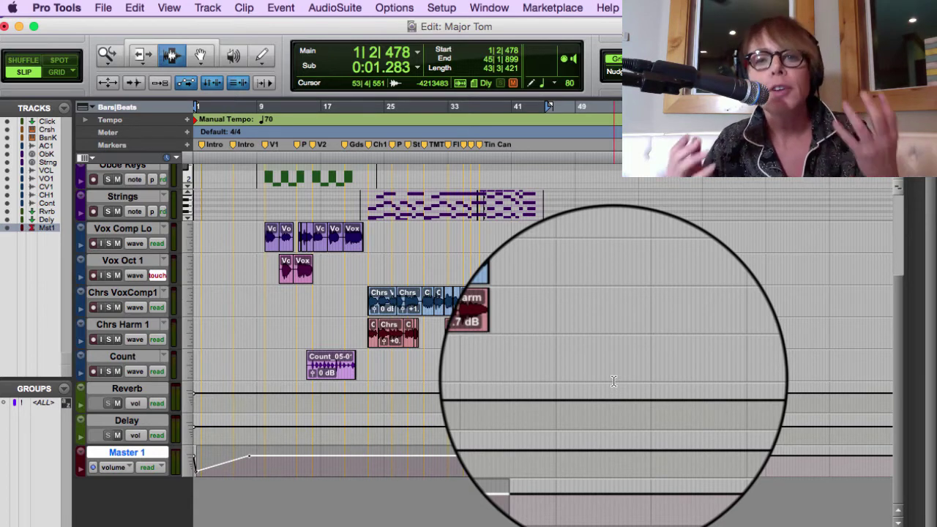
pyautogui.click(103, 8)
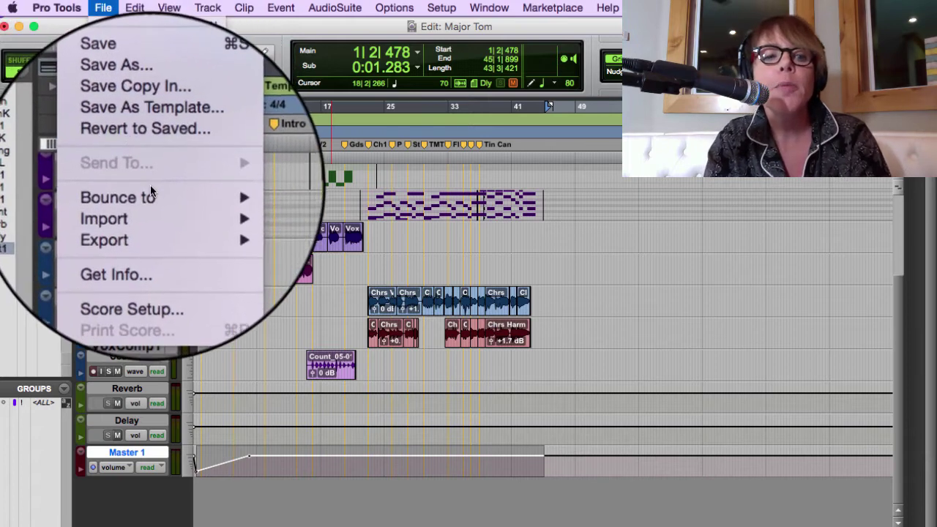
pyautogui.moveTo(150, 191)
pyautogui.click(259, 194)
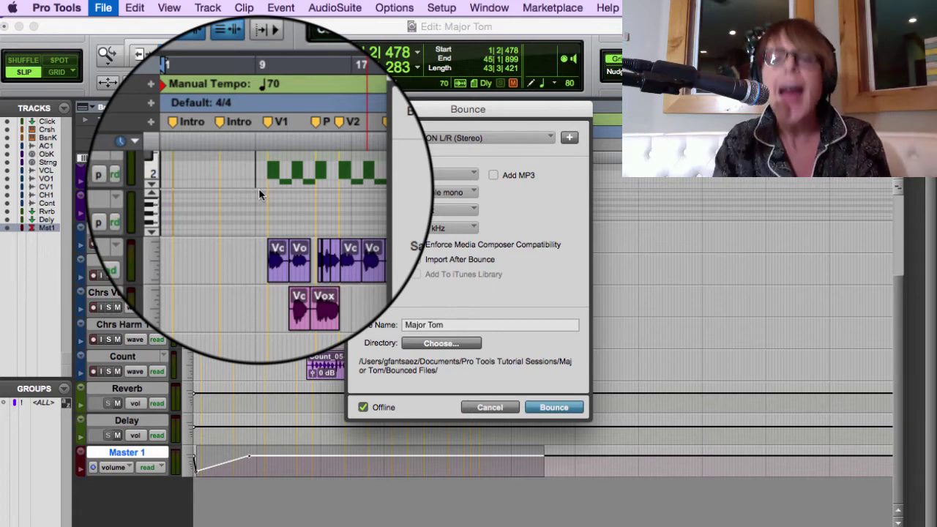
# Set the bounce to the MP3 file type in Interleaved format and have it added to the iTunes library
pyautogui.click(461, 174)
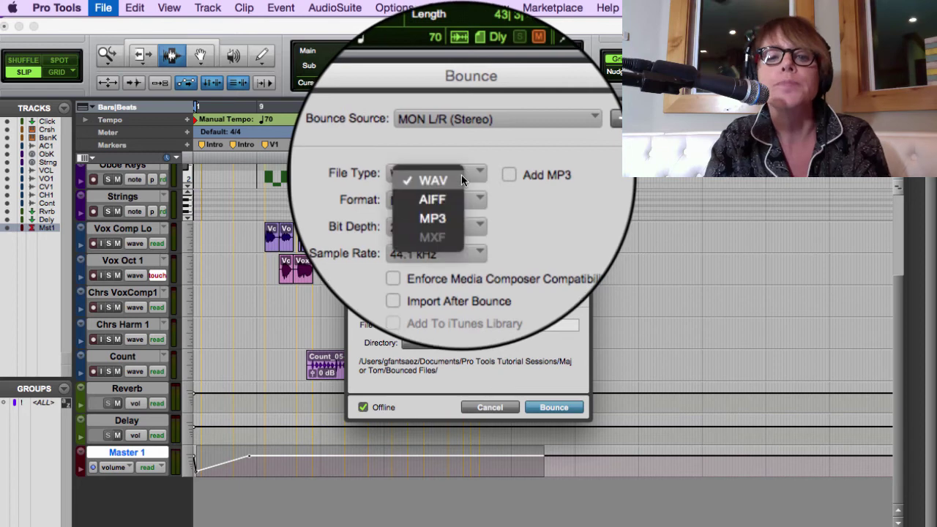
pyautogui.click(455, 204)
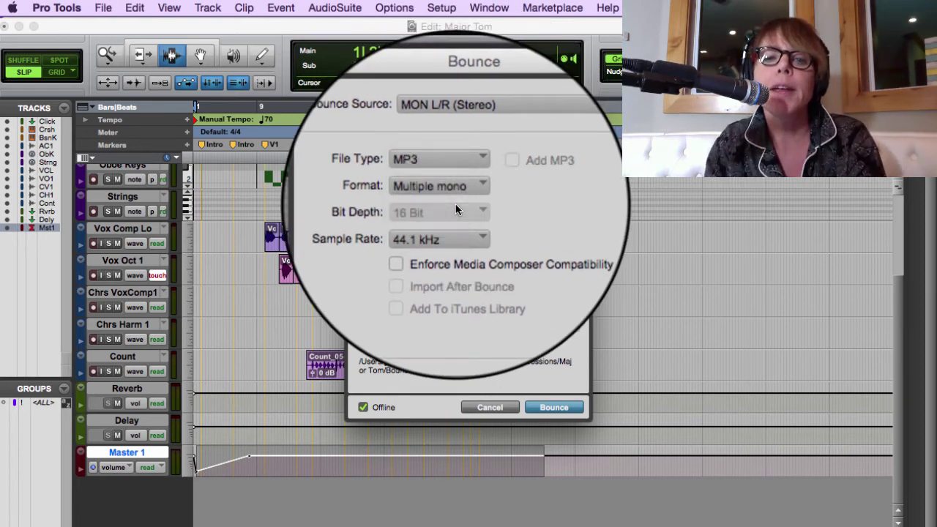
pyautogui.click(449, 187)
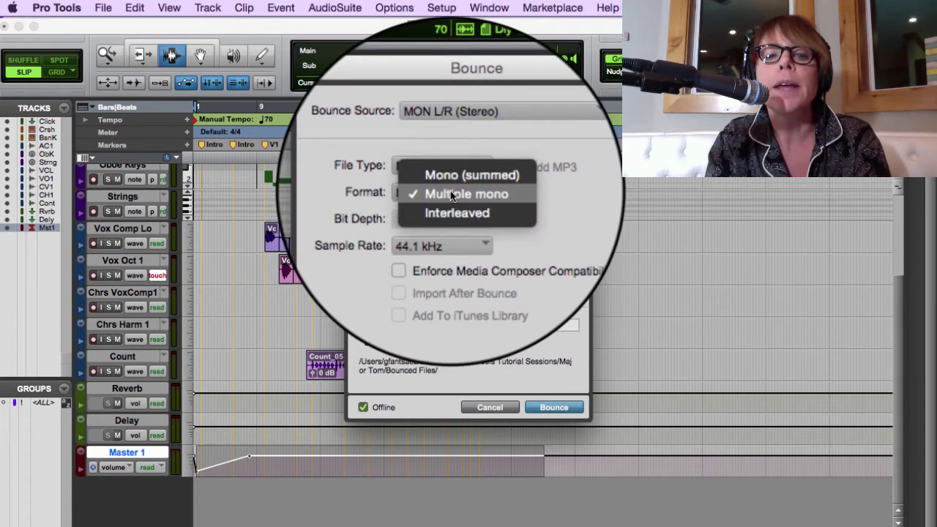
pyautogui.click(480, 208)
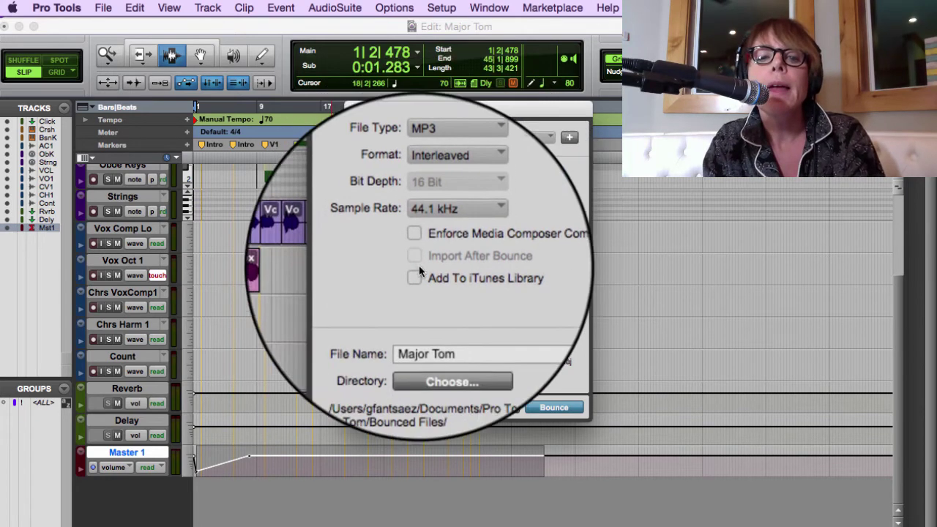
pyautogui.click(416, 276)
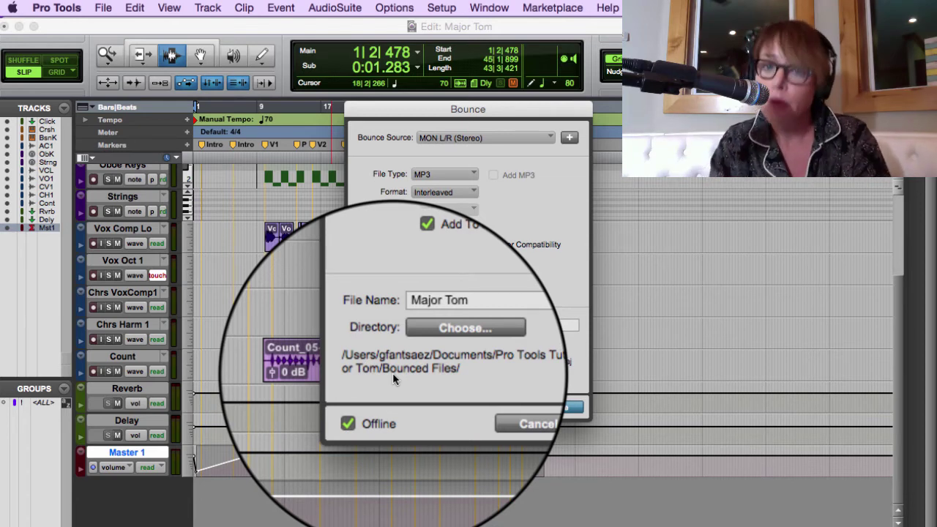
# Name the bounce file Major Tom V1 and start it as an offline bounce
pyautogui.click(449, 325)
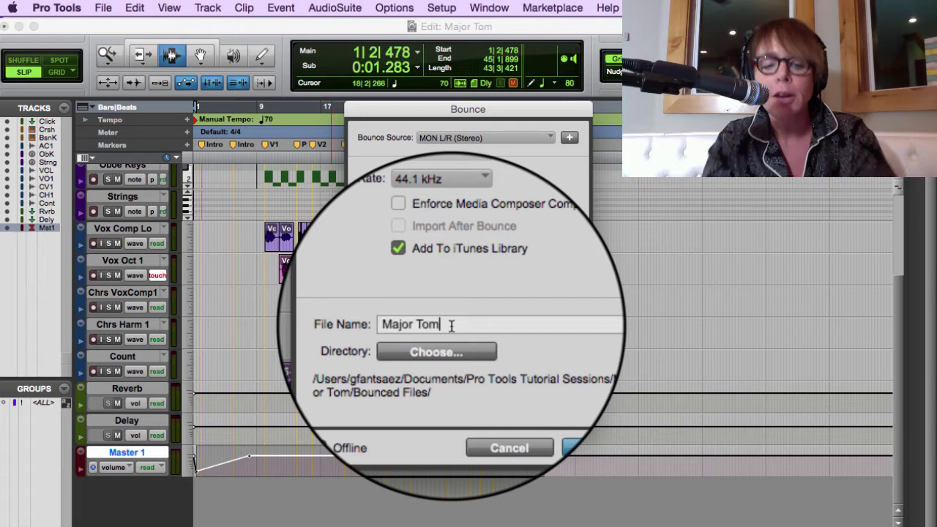
pyautogui.write('V1')
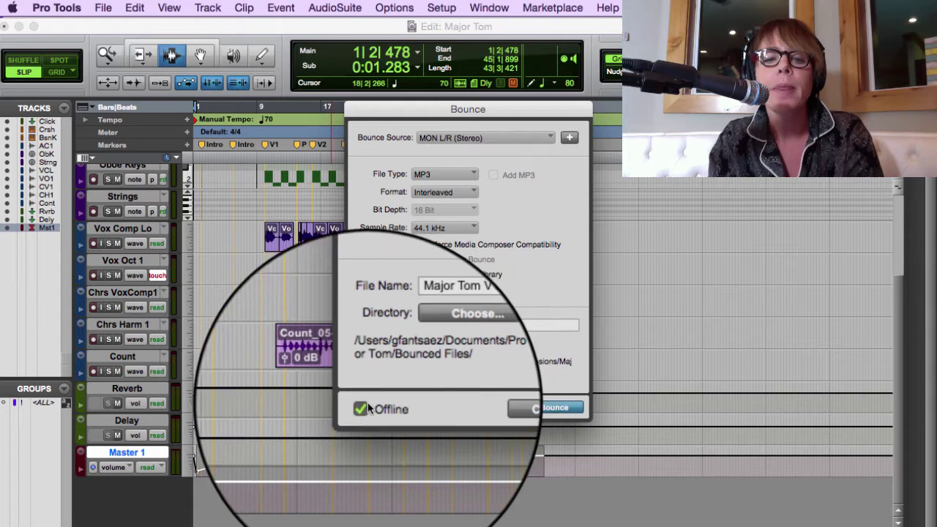
pyautogui.click(362, 409)
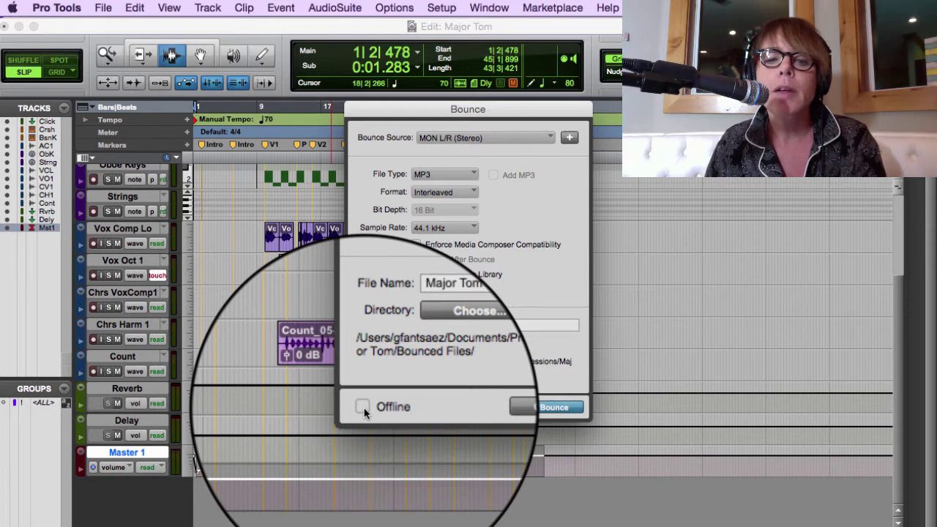
pyautogui.click(363, 407)
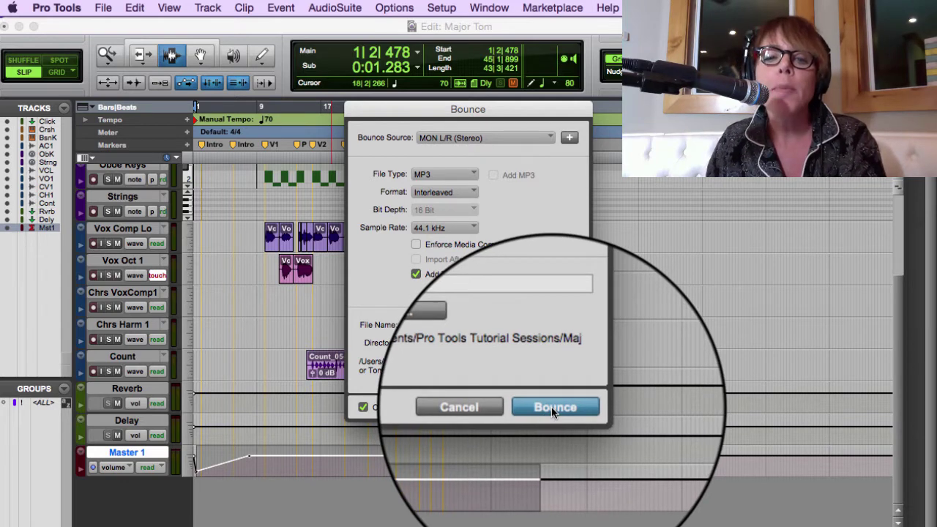
pyautogui.click(551, 407)
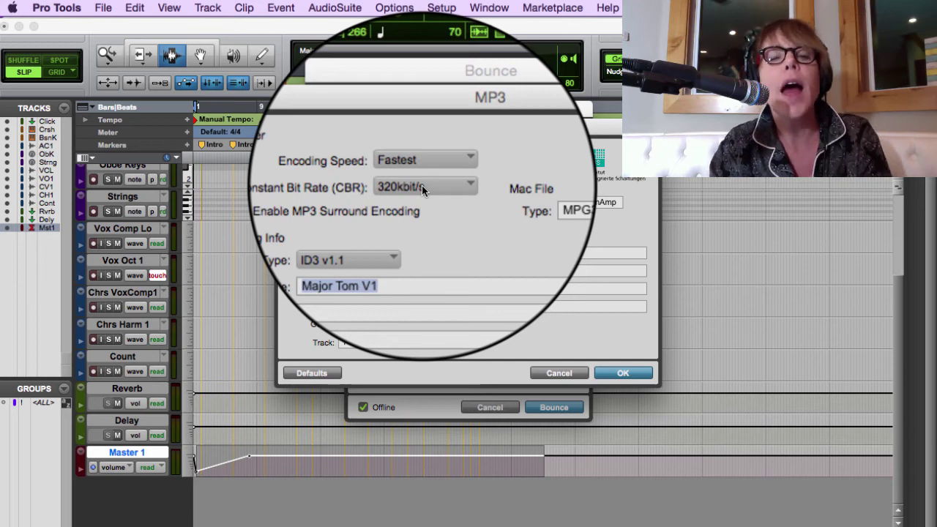
# Set the MP3 constant bit rate to 192 kbit/s and place the cursor in the artist tag
pyautogui.click(422, 186)
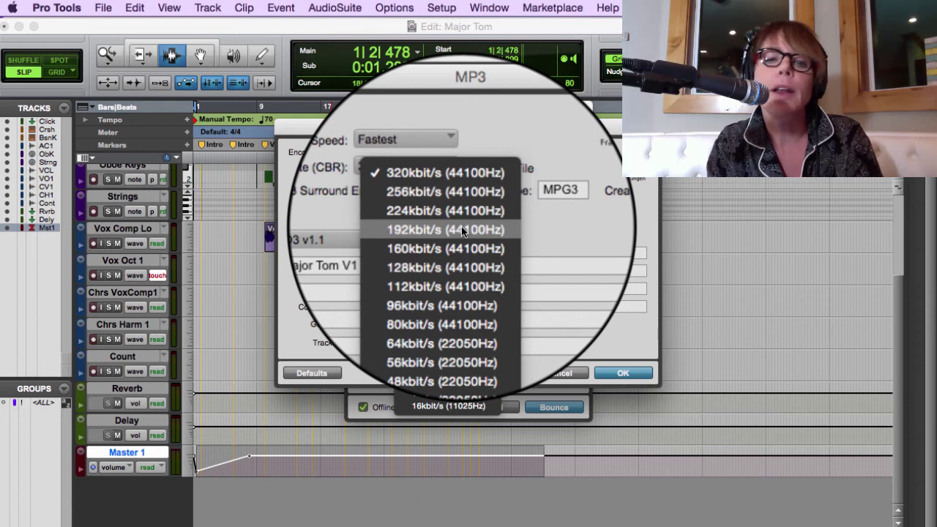
pyautogui.press('Escape')
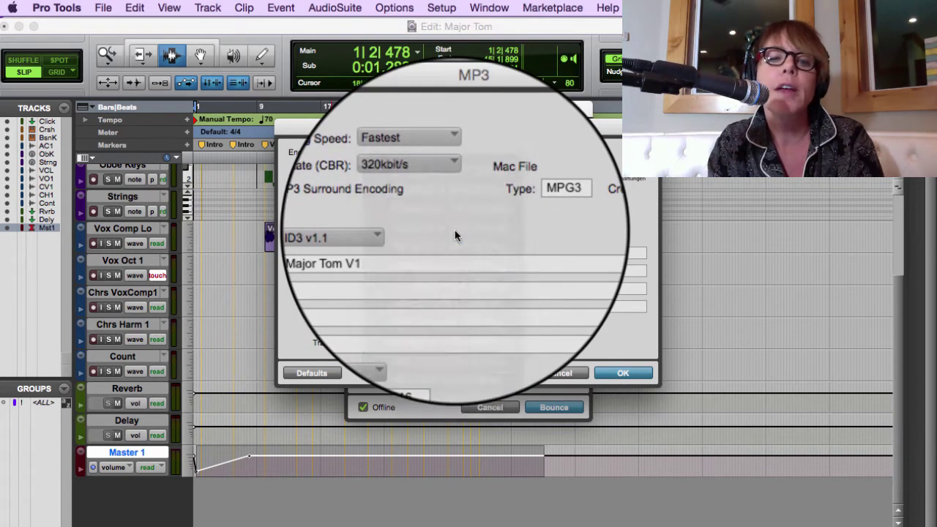
pyautogui.click(353, 269)
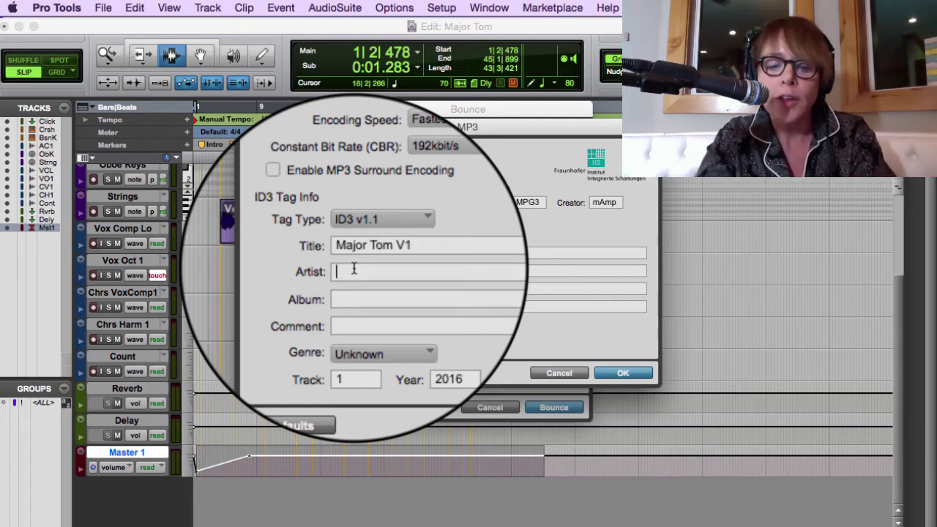
pyautogui.write('Gina')
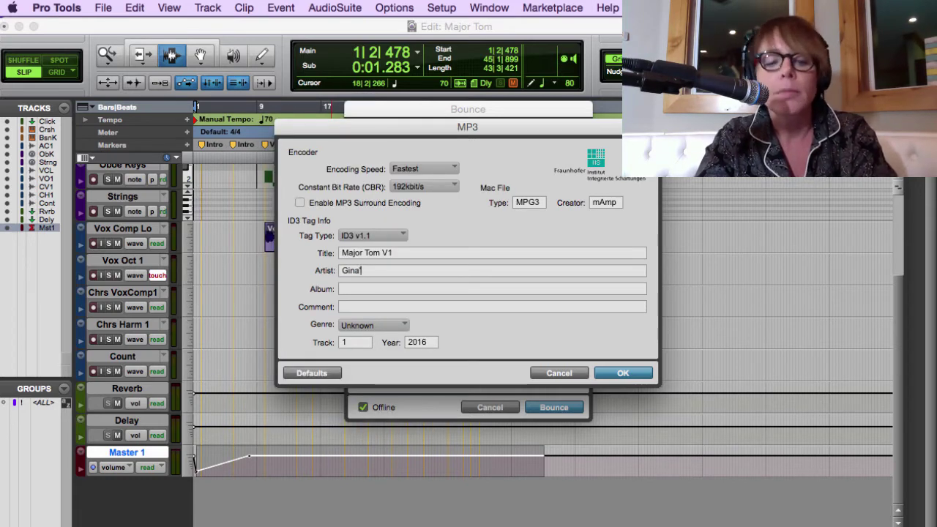
pyautogui.write("'s T")
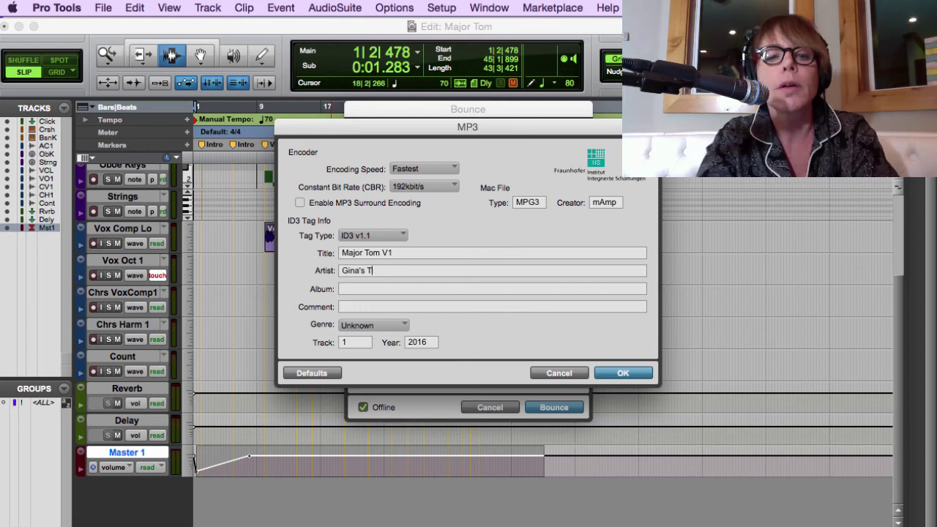
pyautogui.press('BackSpace')
pyautogui.press('BackSpace')
pyautogui.press('BackSpace')
pyautogui.press('BackSpace')
pyautogui.press('super+a')
# Tag the MP3 with the artist The Pro Tools Girl and the album Pro Tools Tutorials
pyautogui.write('Th')
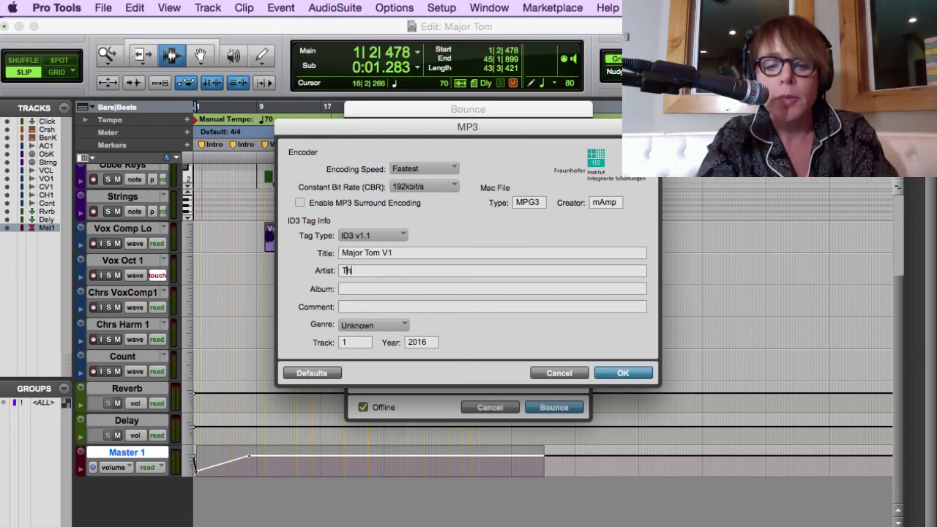
pyautogui.write('e Pro Tools')
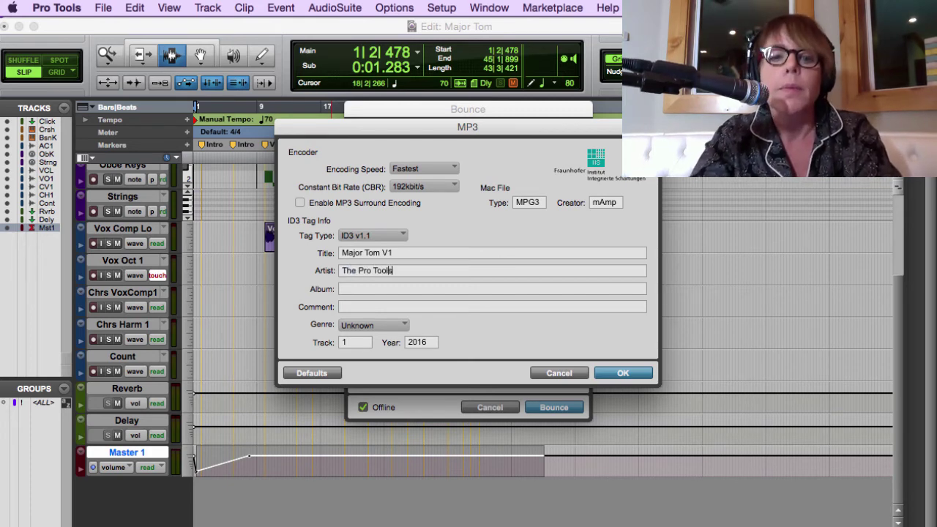
pyautogui.write(' Girl')
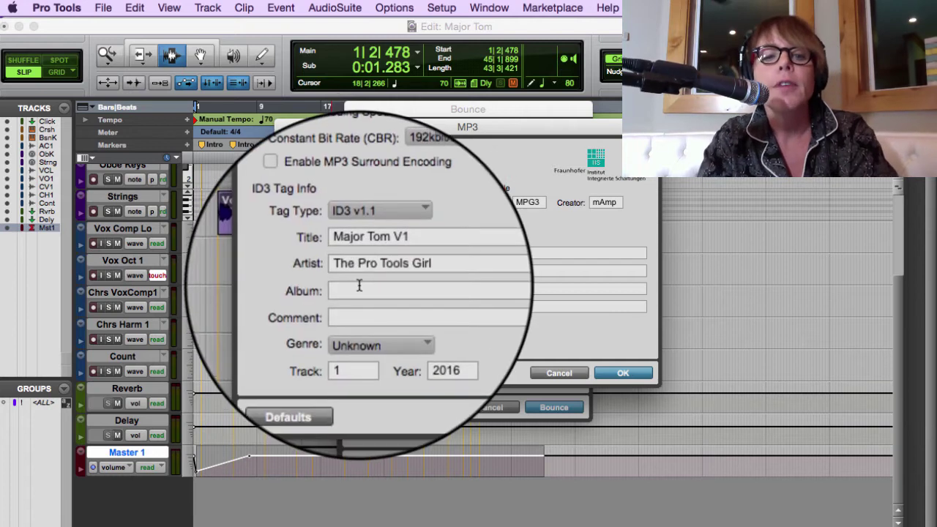
pyautogui.click(357, 288)
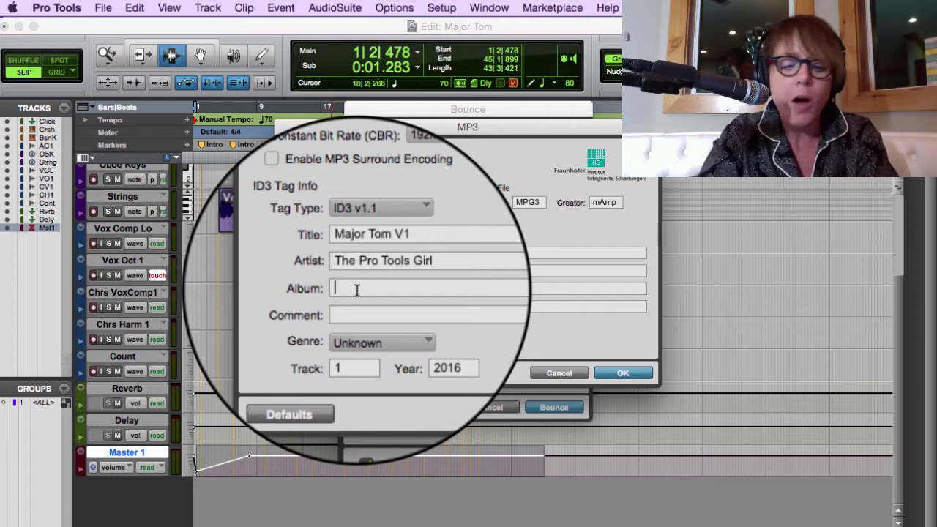
pyautogui.write('Pro Tool')
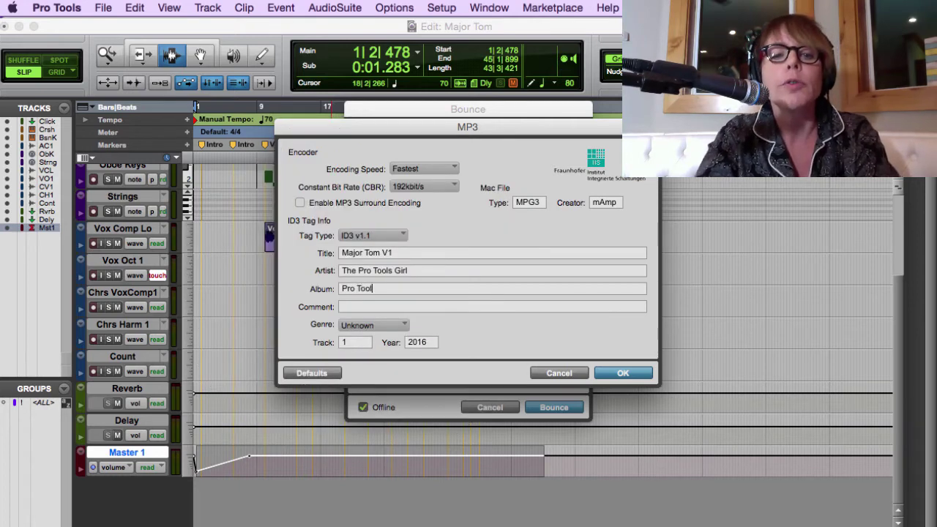
pyautogui.write('s Tutorial')
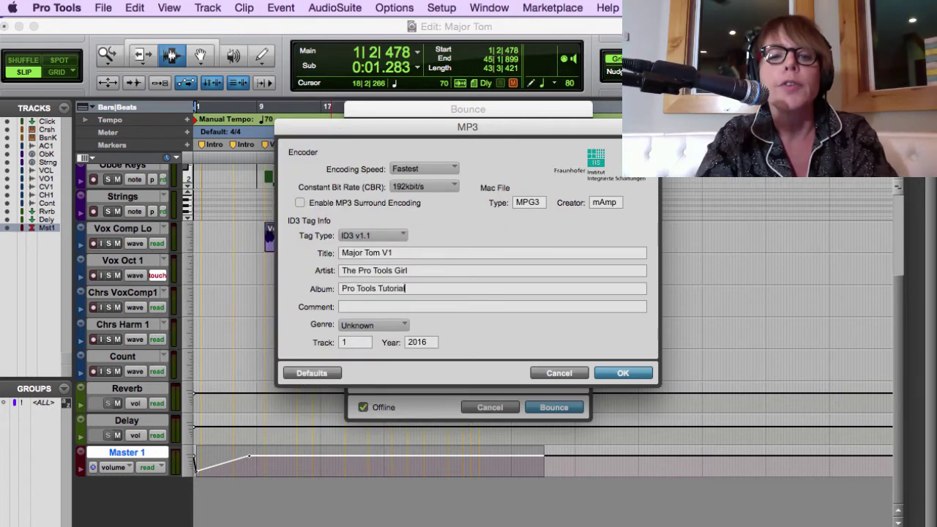
pyautogui.write('s')
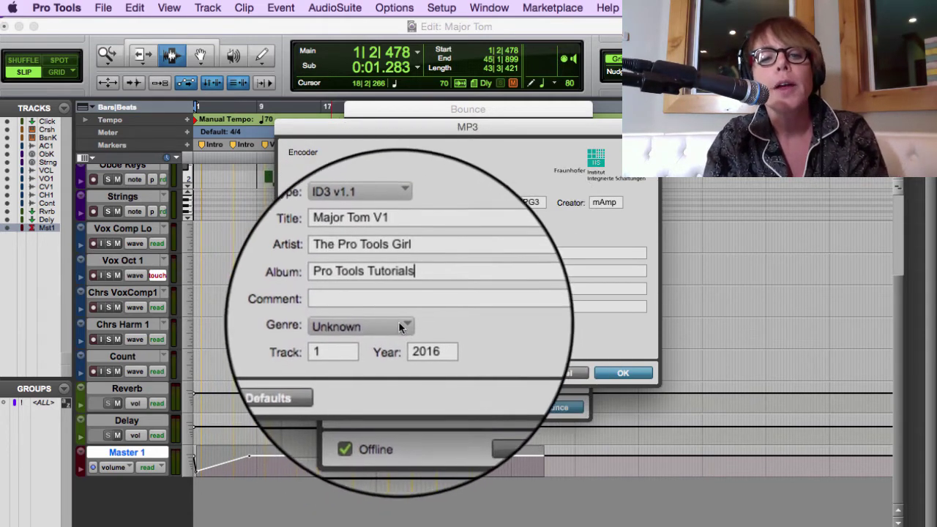
# Leave the genre as Unknown and confirm the MP3 settings to run the bounce
pyautogui.click(399, 323)
pyautogui.click(577, 294)
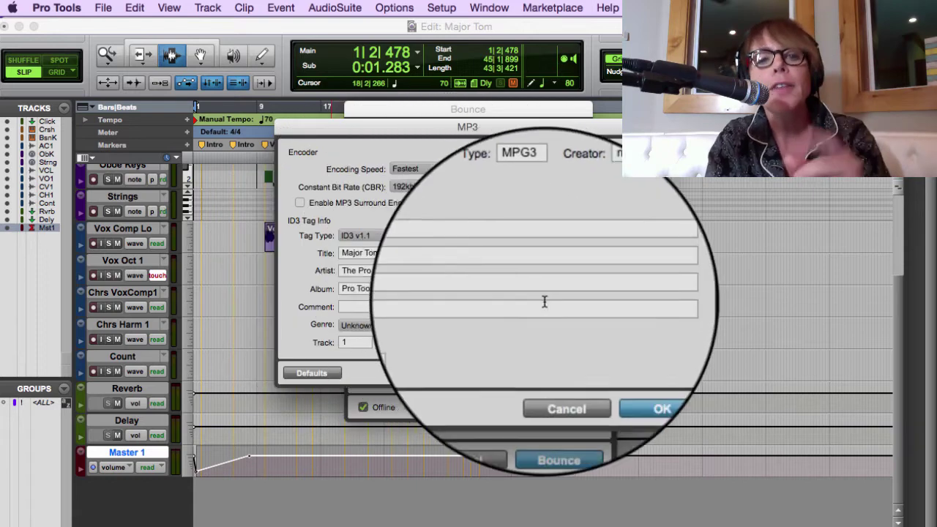
pyautogui.click(622, 377)
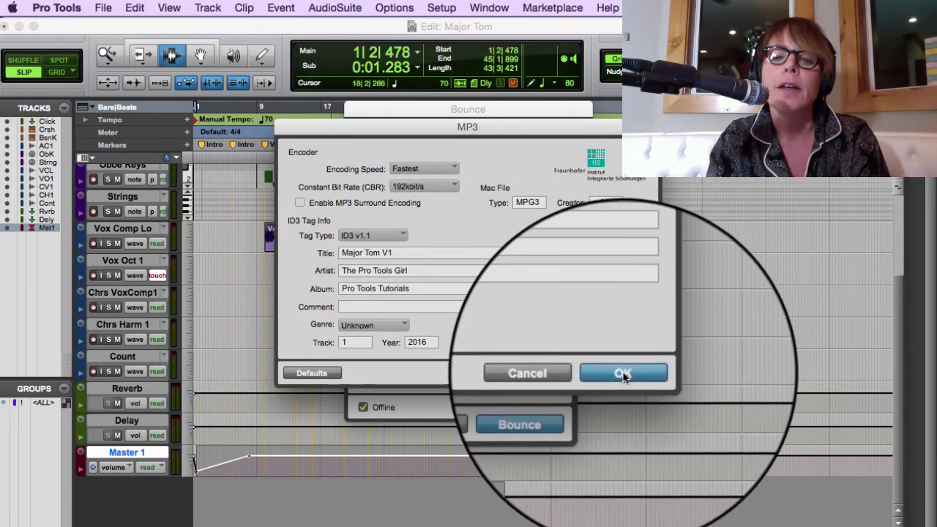
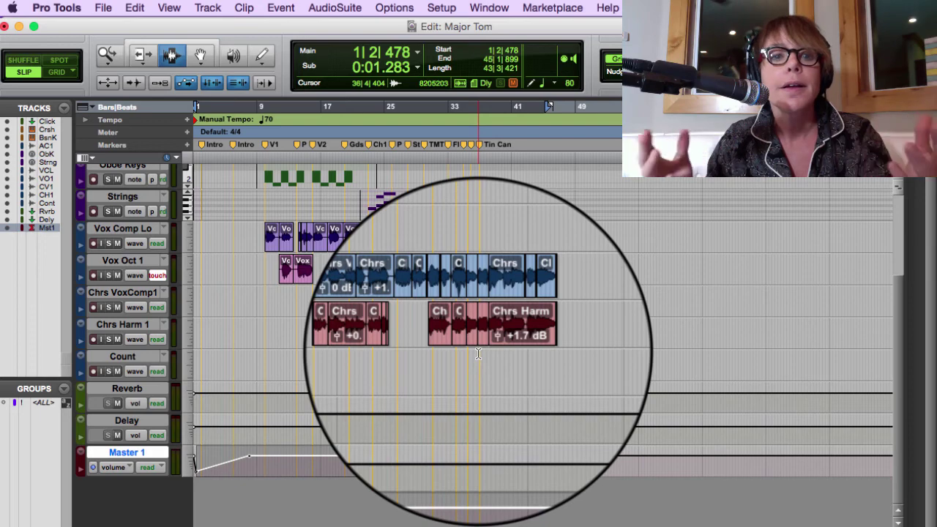
# Switch to iTunes and cancel the iCloud library sign-in request
pyautogui.press('super+Tab')
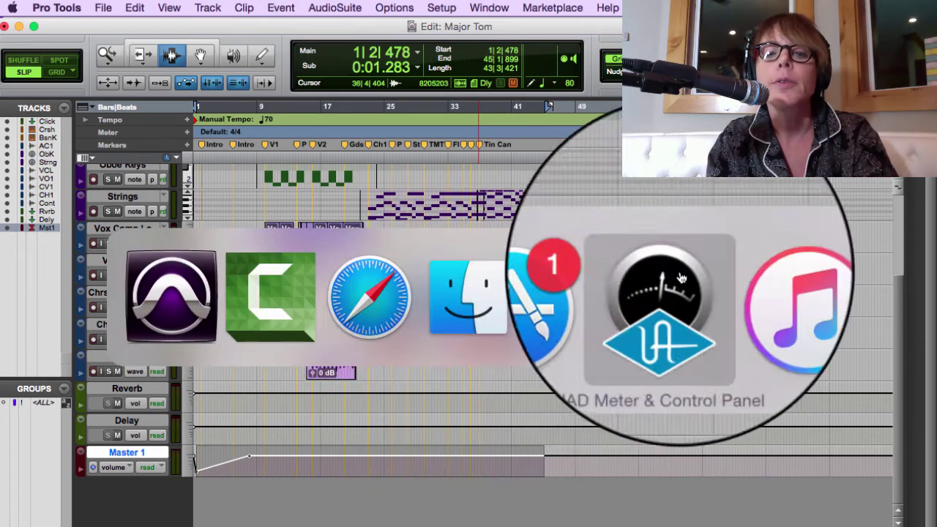
pyautogui.click(763, 260)
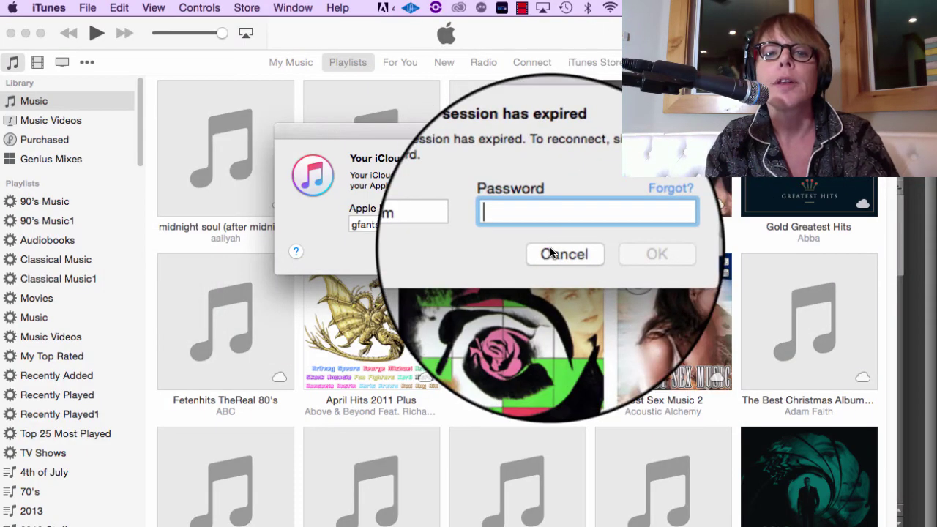
pyautogui.click(559, 252)
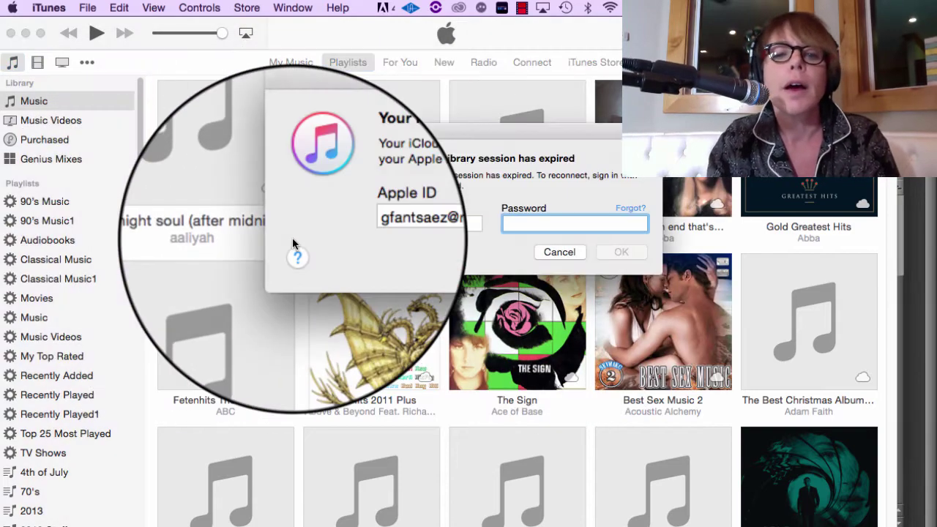
pyautogui.click(569, 253)
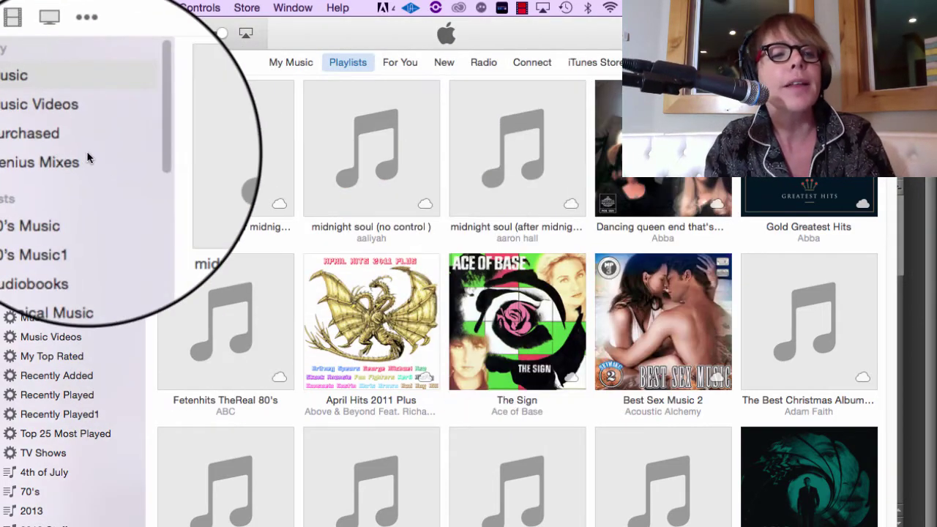
# Create a new iTunes playlist named Pro Tools Tutorial Songs
pyautogui.scroll(-4, 88, 155)
pyautogui.scroll(3, 88, 157)
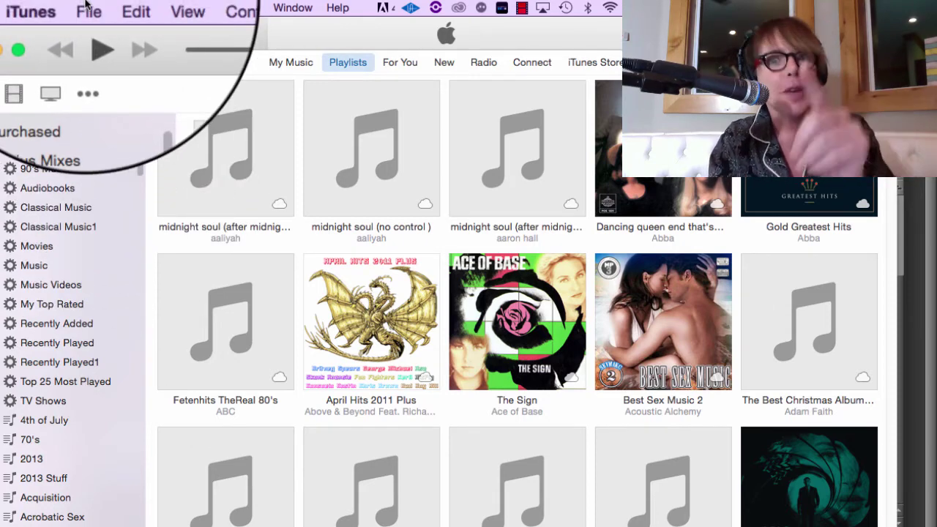
pyautogui.click(86, 7)
pyautogui.moveTo(102, 26)
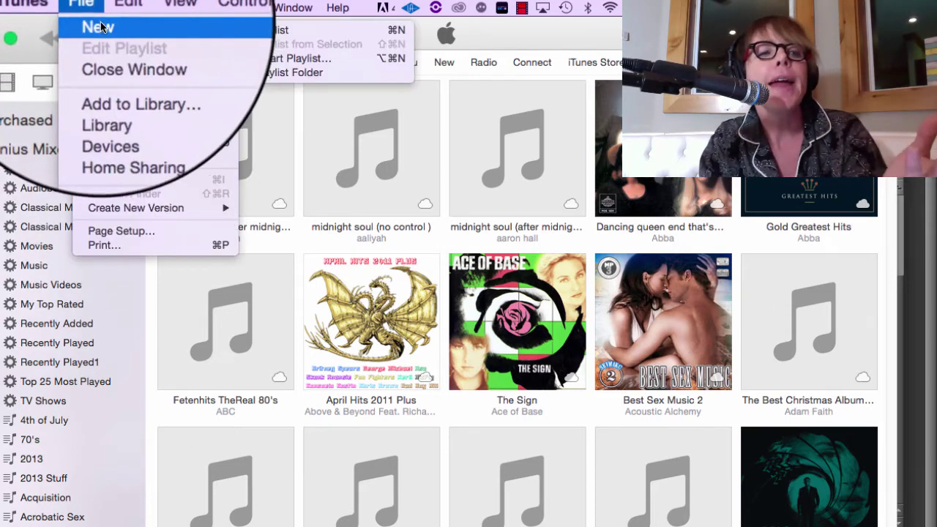
pyautogui.click(289, 30)
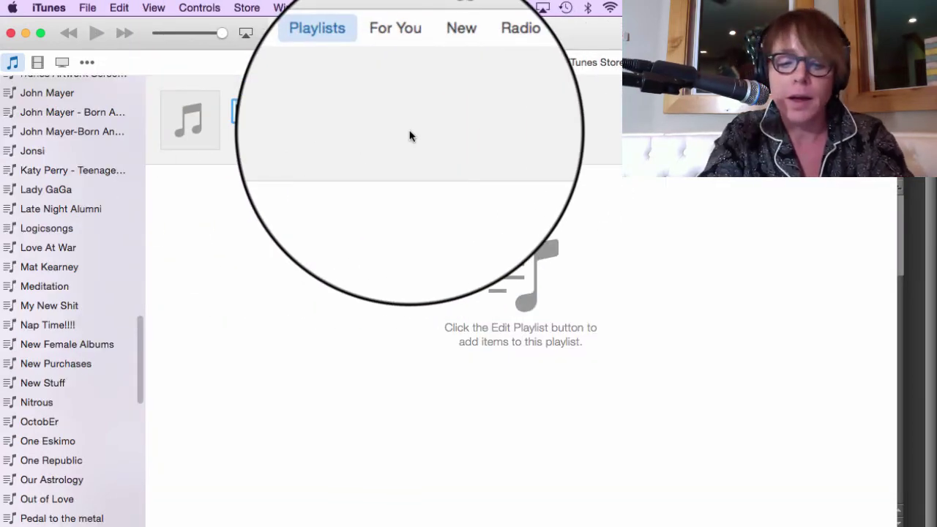
pyautogui.write('Pro ')
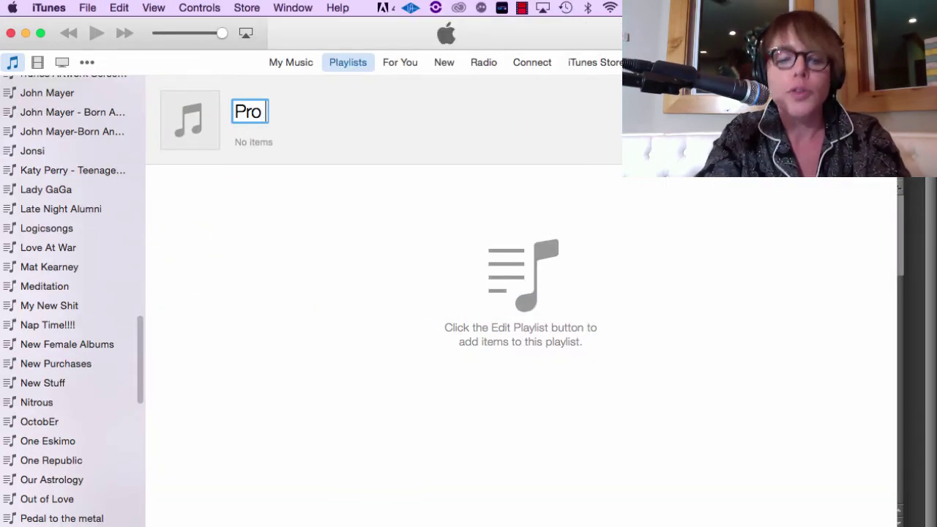
pyautogui.write('Tools Tu')
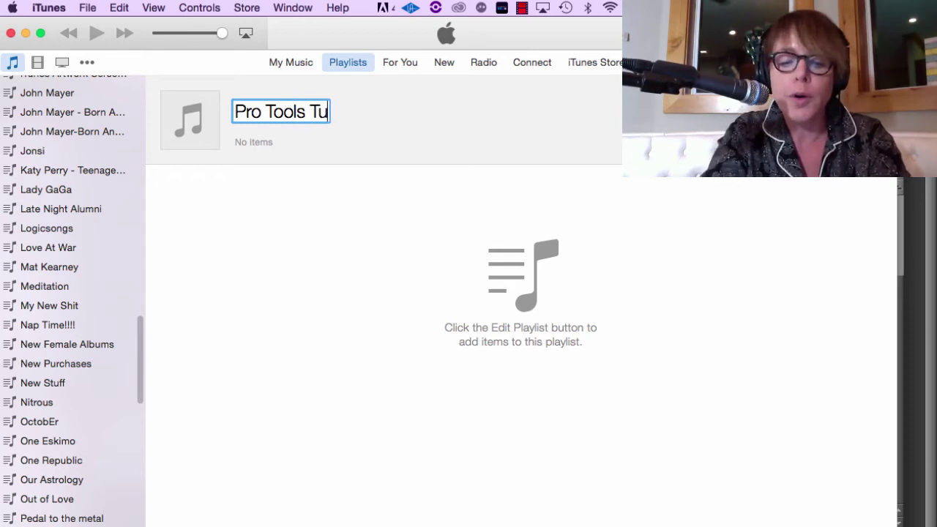
pyautogui.write('torial ')
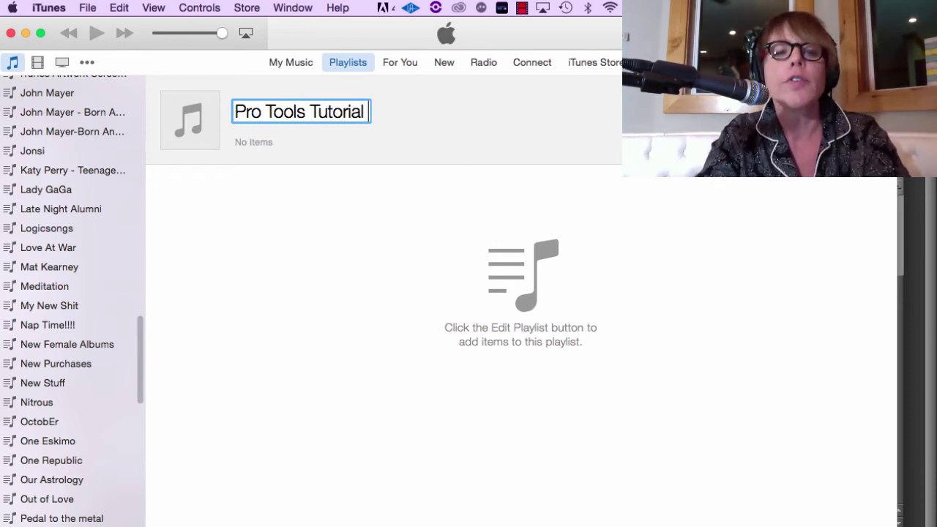
pyautogui.write('Songs')
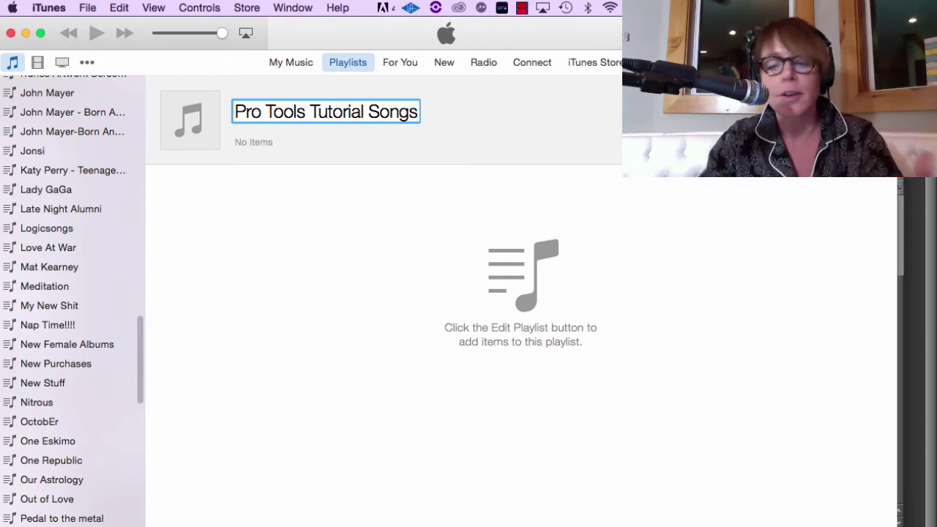
pyautogui.press('Return')
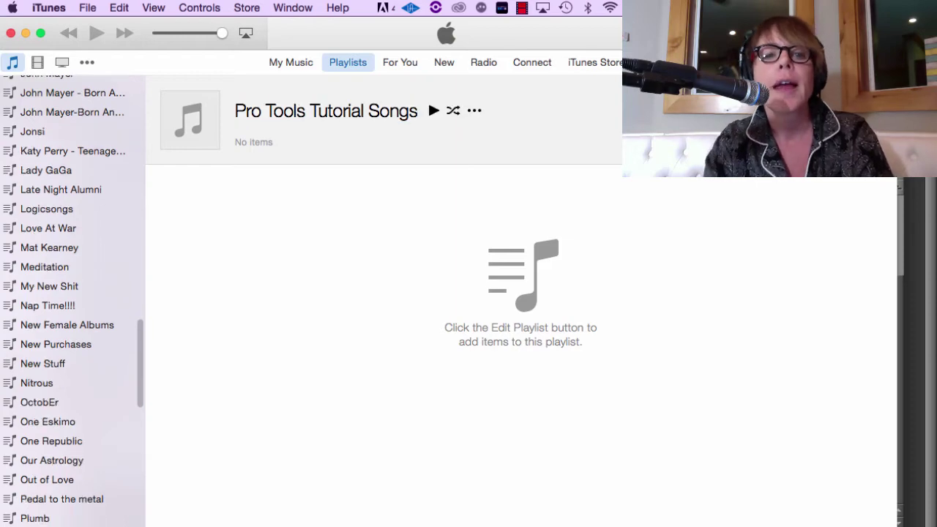
# Locate the Pro Tools Tutorial Songs playlist in the playlist list and open it
pyautogui.scroll(-5, 110, 308)
pyautogui.scroll(-3, 74, 342)
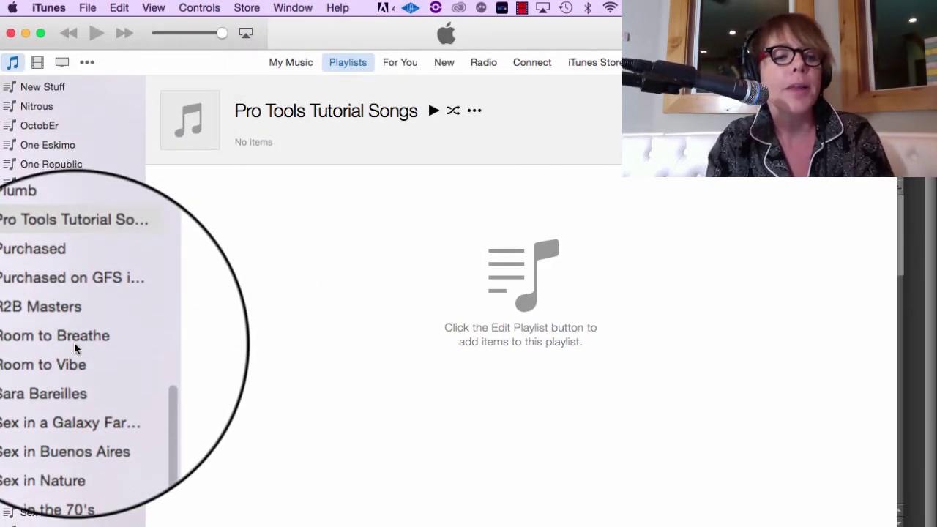
pyautogui.scroll(3, 83, 266)
pyautogui.click(83, 265)
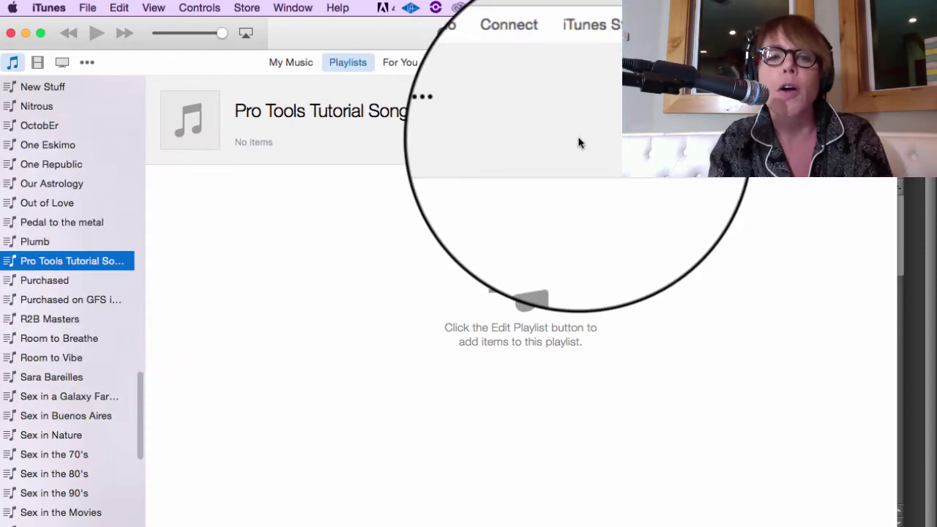
# Search the music library for major tom, play the song Major Tom V1 from the matches, and pause it
pyautogui.click(825, 33)
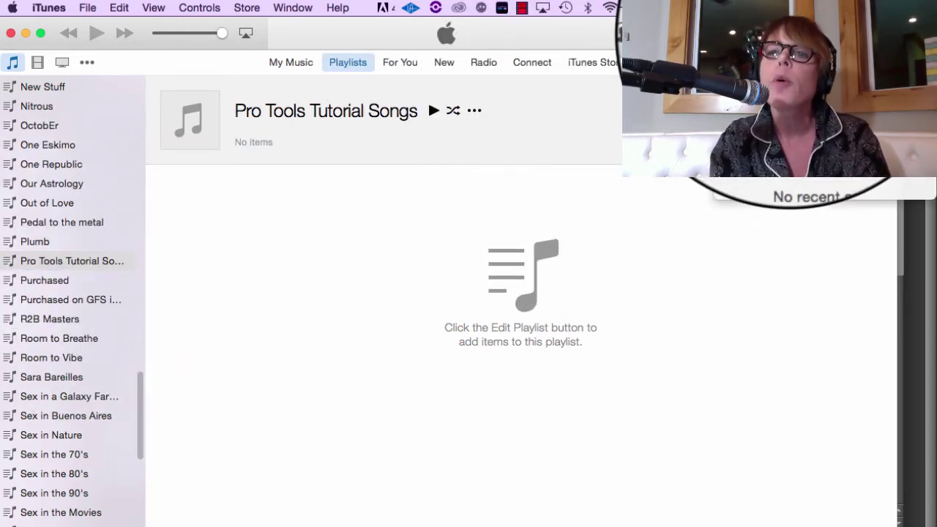
pyautogui.write('major')
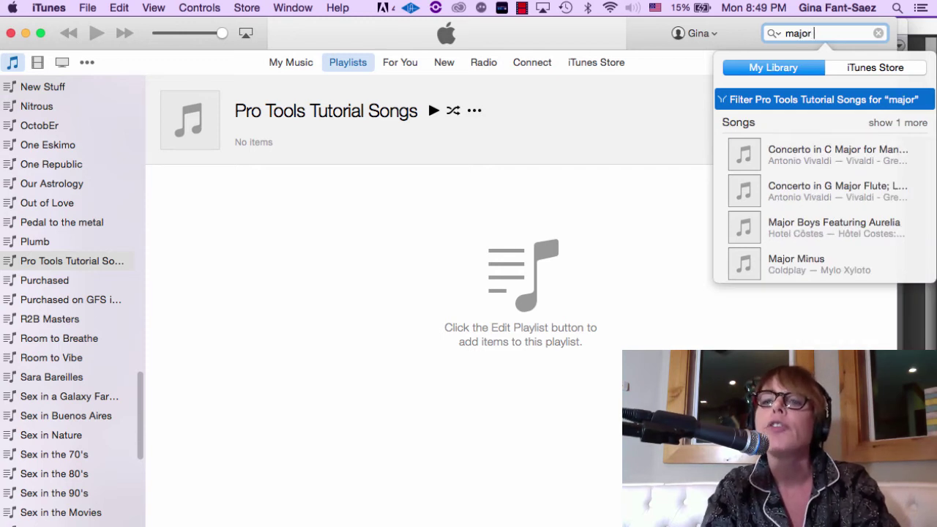
pyautogui.write(' tom')
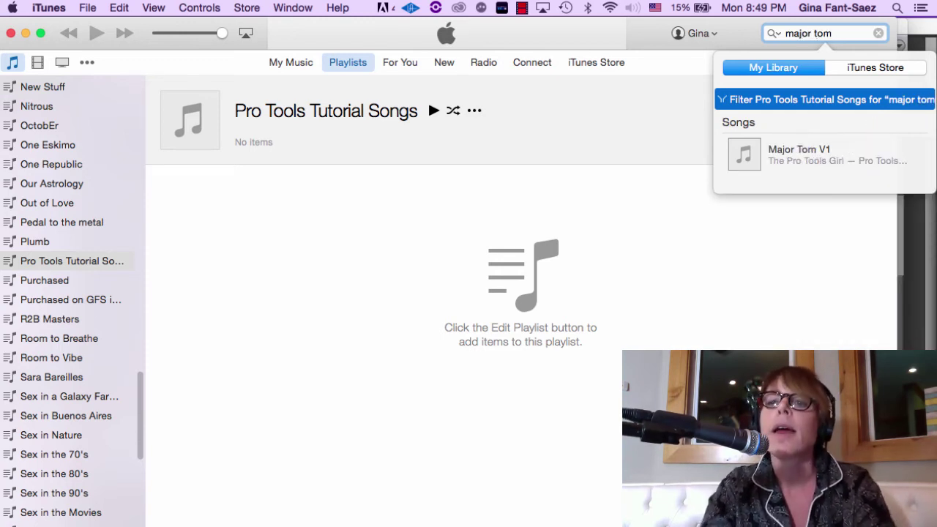
pyautogui.click(824, 152)
pyautogui.click(821, 154)
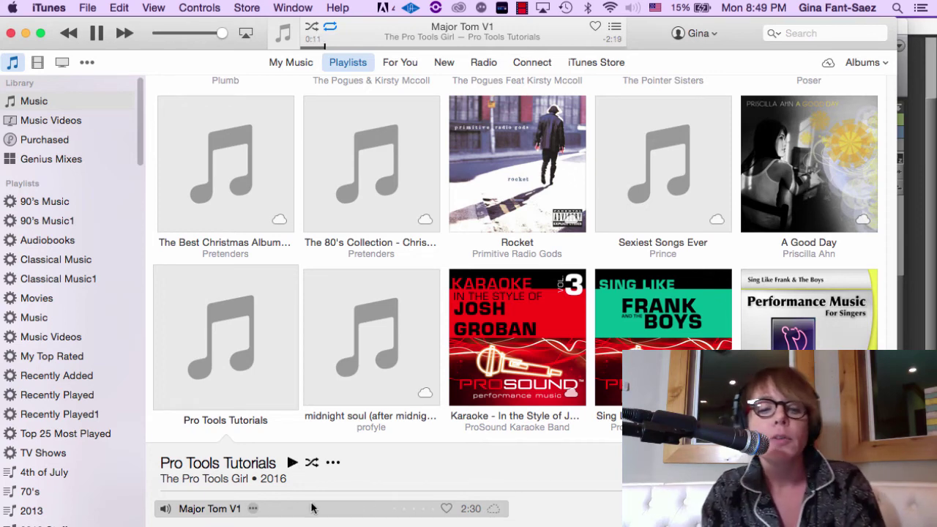
pyautogui.press('space')
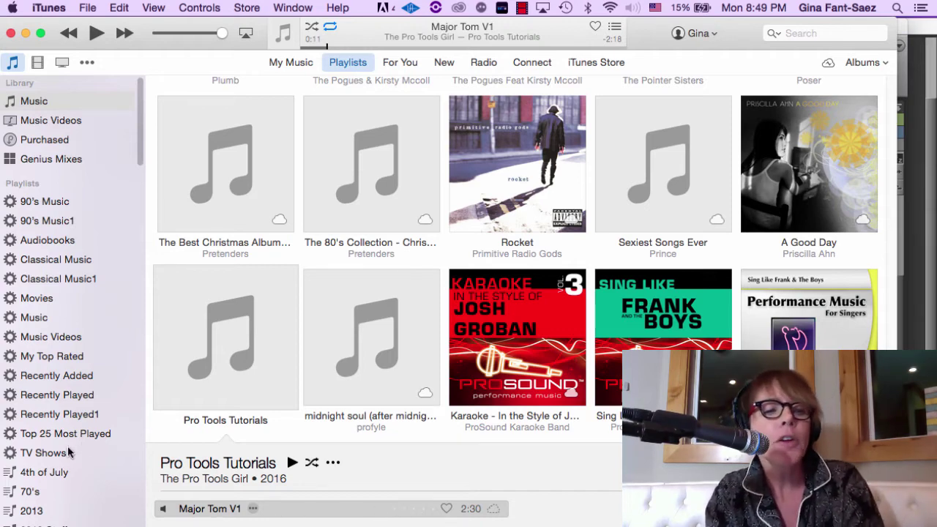
# Add Major Tom V1 from the Pro Tools Tutorials album to the Pro Tools Tutorial Songs playlist and open the playlist
pyautogui.scroll(-8, 102, 431)
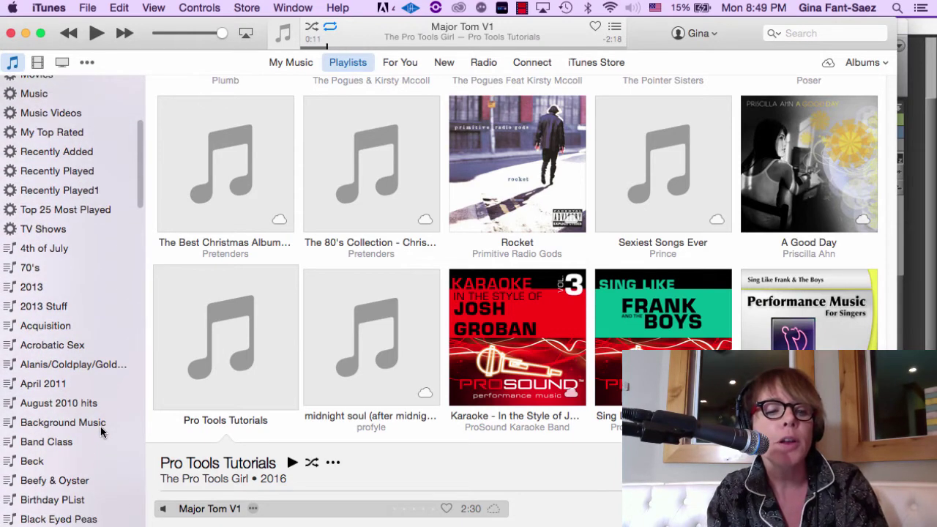
pyautogui.scroll(-18, 101, 432)
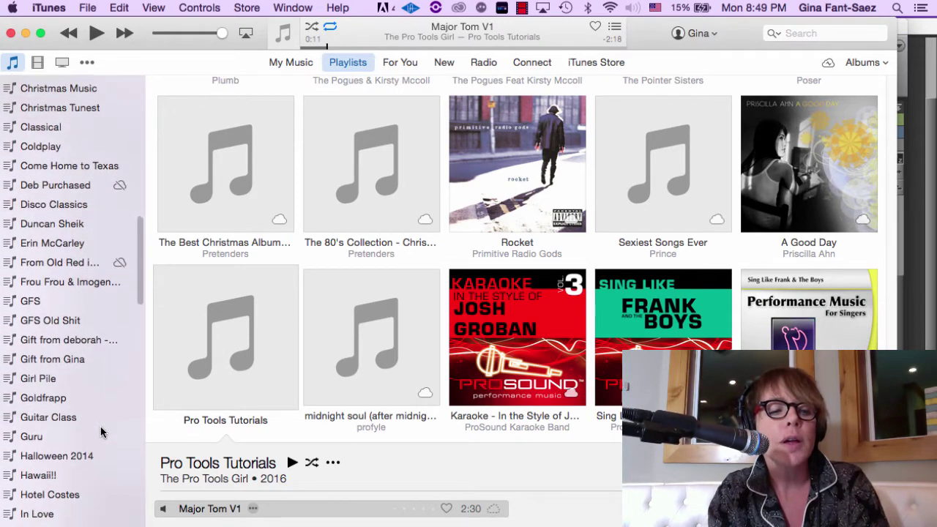
pyautogui.scroll(-20, 101, 432)
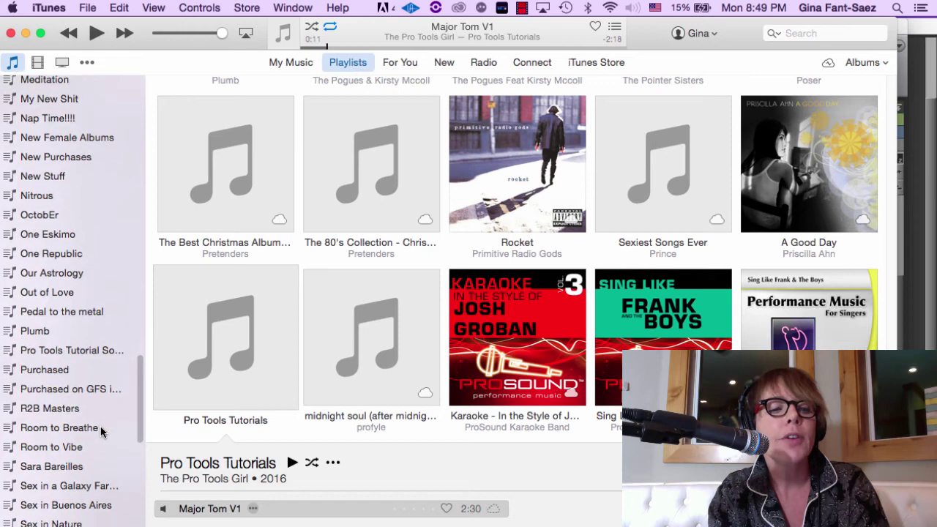
pyautogui.scroll(-1, 101, 432)
pyautogui.moveTo(276, 513); pyautogui.dragTo(71, 336)
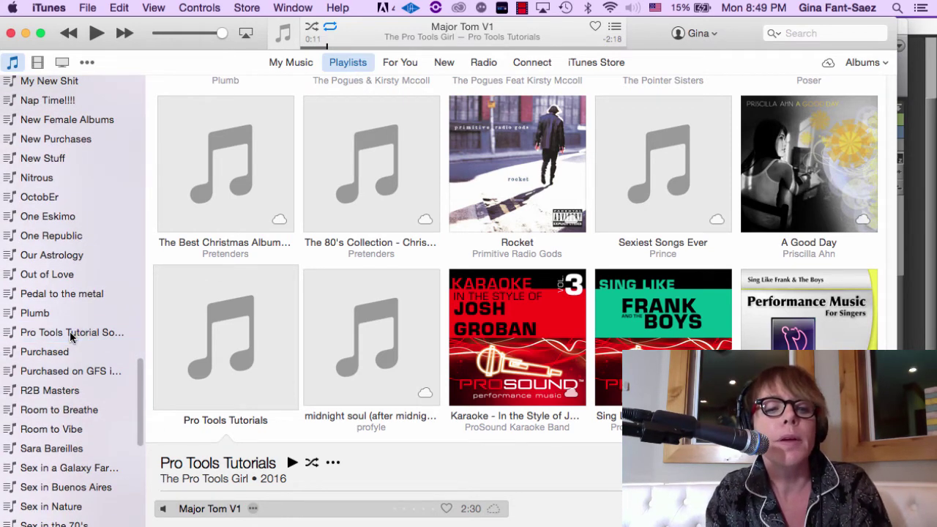
pyautogui.click(71, 336)
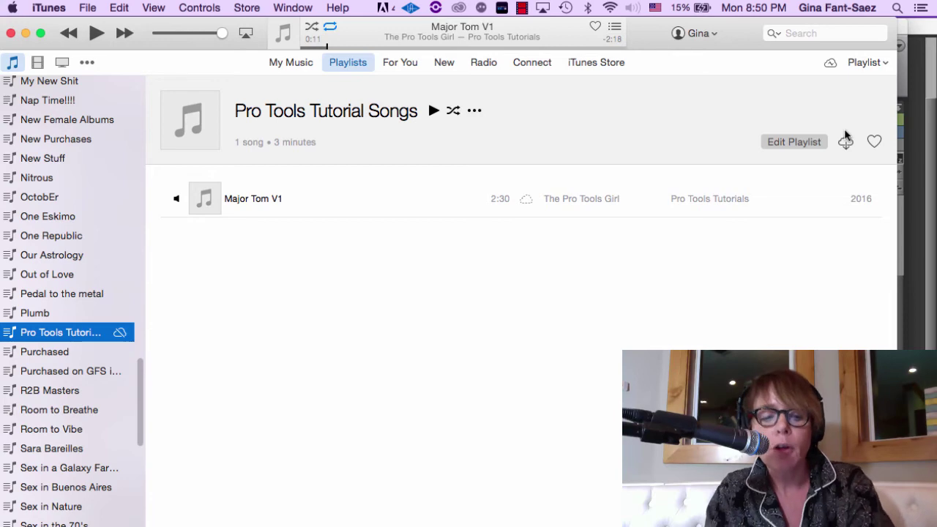
# Switch to Pro Tools, open the Bounce to Disk settings, and review the bounce source and format choices without changing them
pyautogui.press('super+Tab')
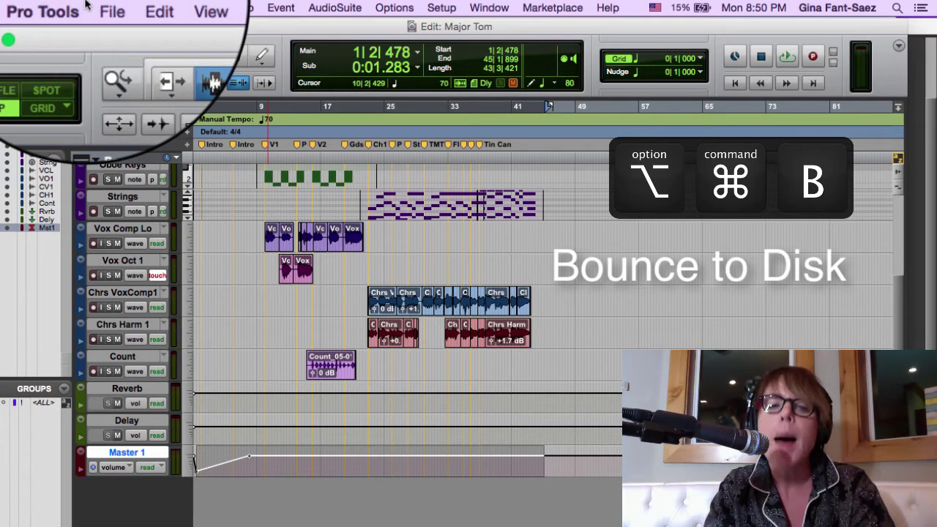
pyautogui.press('alt+super+b')
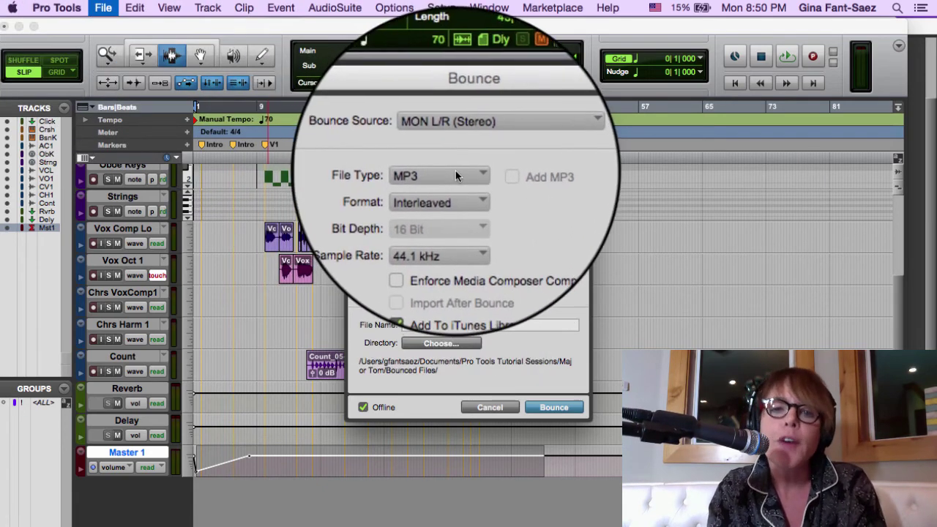
pyautogui.click(480, 139)
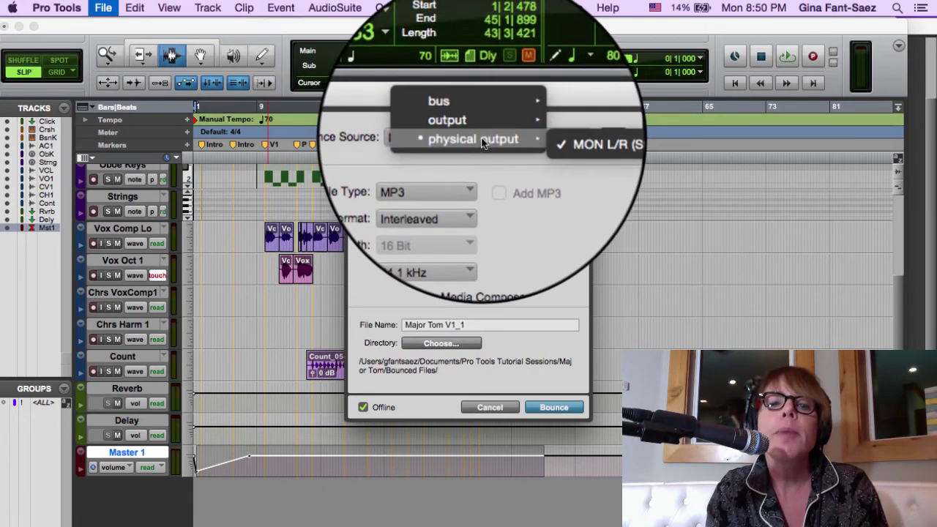
pyautogui.click(545, 189)
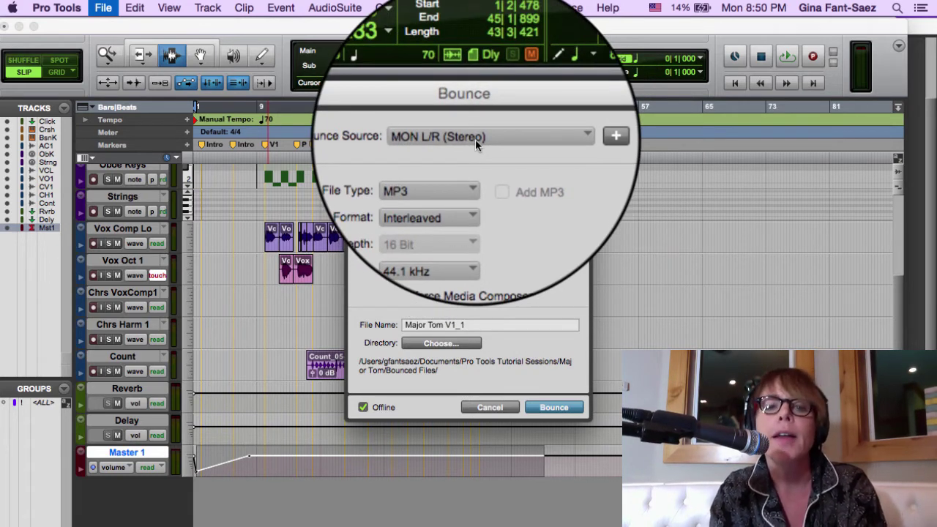
pyautogui.click(464, 196)
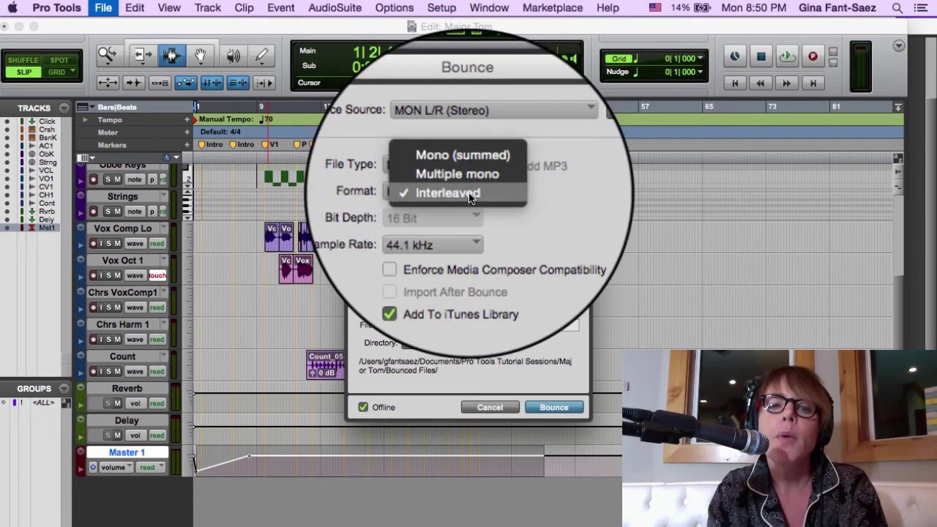
pyautogui.click(553, 208)
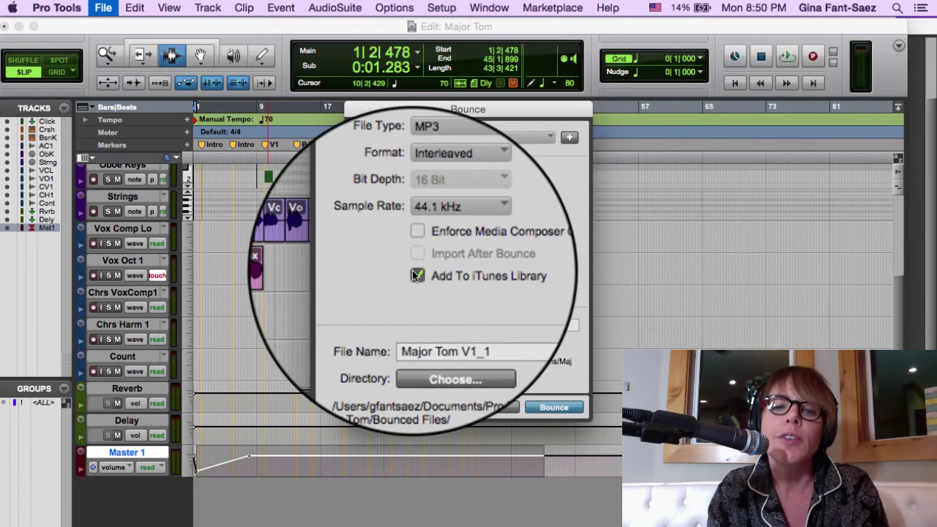
# Name the bounce file Major Tom V2 and turn off offline bouncing
pyautogui.moveTo(471, 326); pyautogui.dragTo(448, 326)
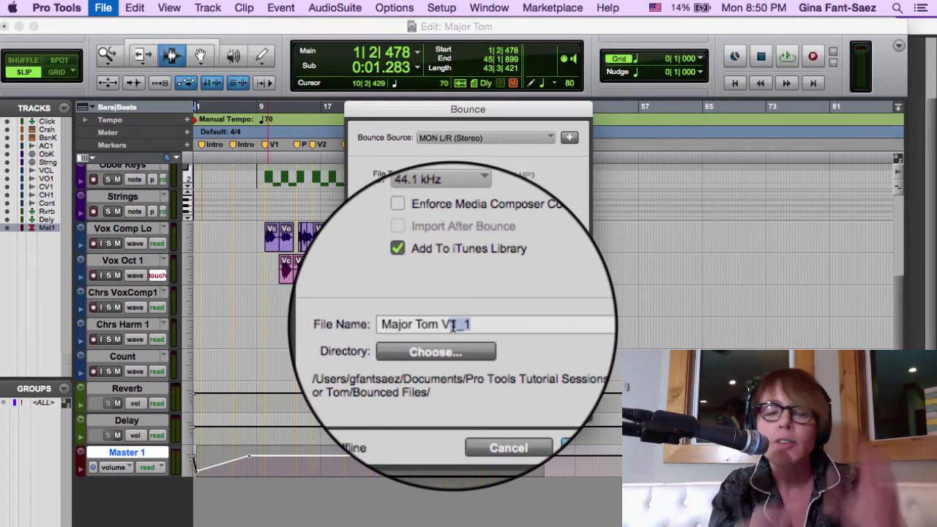
pyautogui.write('2')
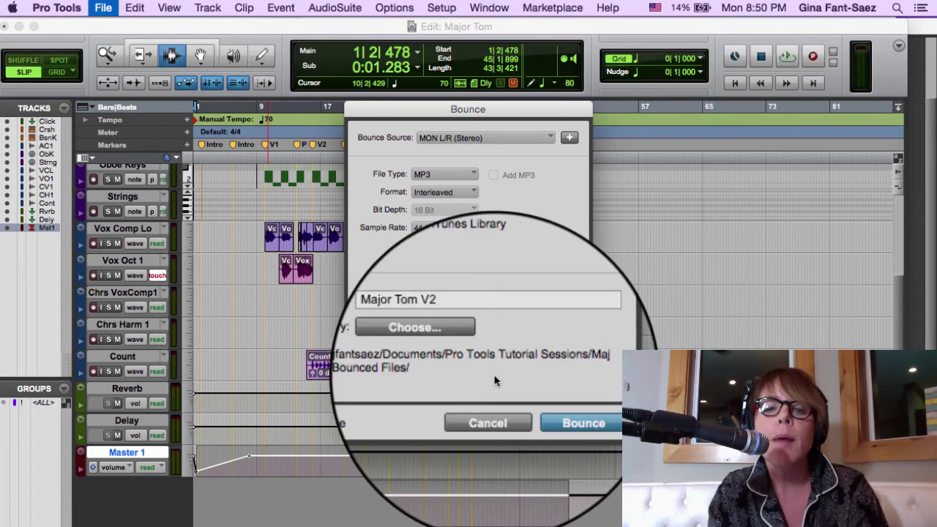
pyautogui.click(362, 407)
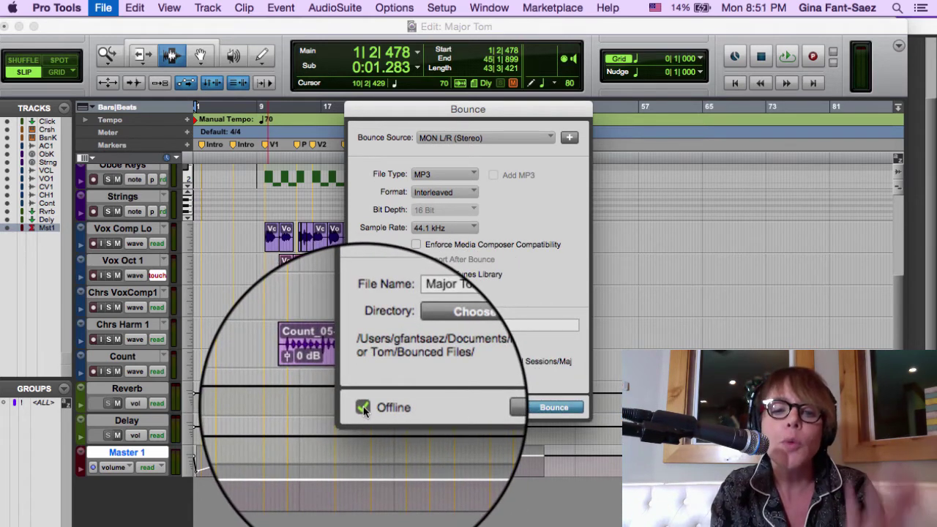
pyautogui.click(363, 408)
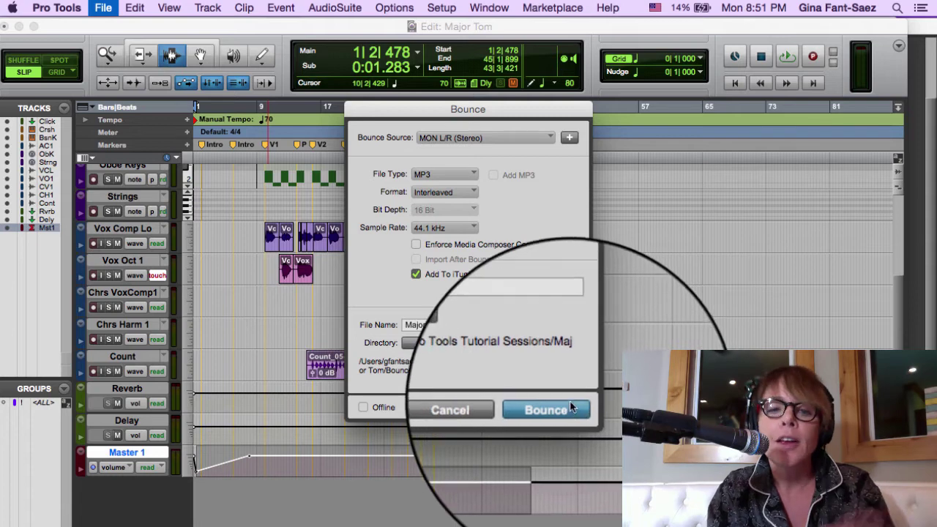
# Continue to the MP3 settings, try adding Louder to the title tag, and restore the title to Major Tom V2
pyautogui.click(565, 407)
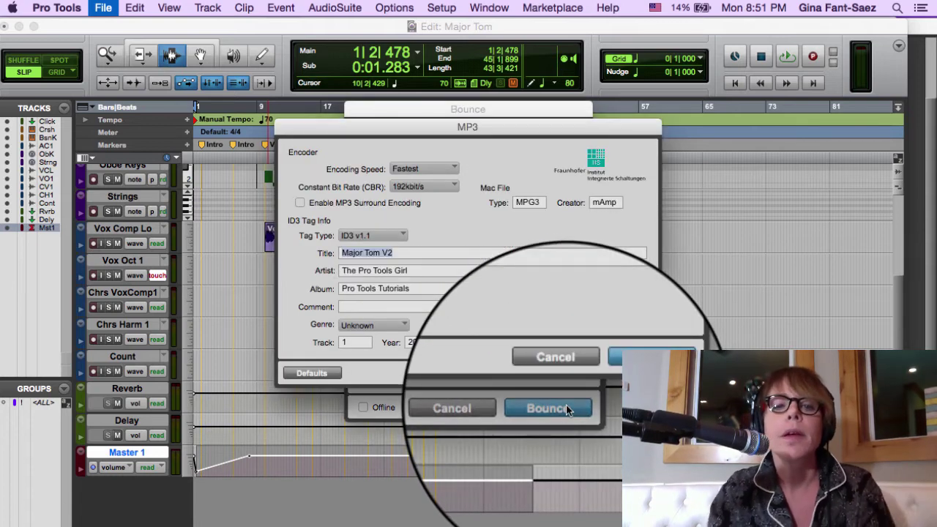
pyautogui.click(415, 254)
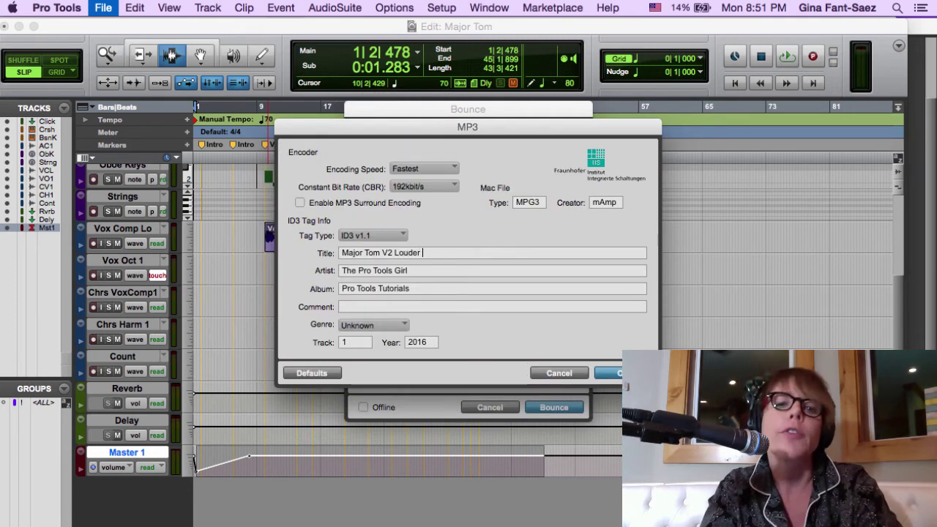
pyautogui.press('BackSpace')
pyautogui.press('BackSpace')
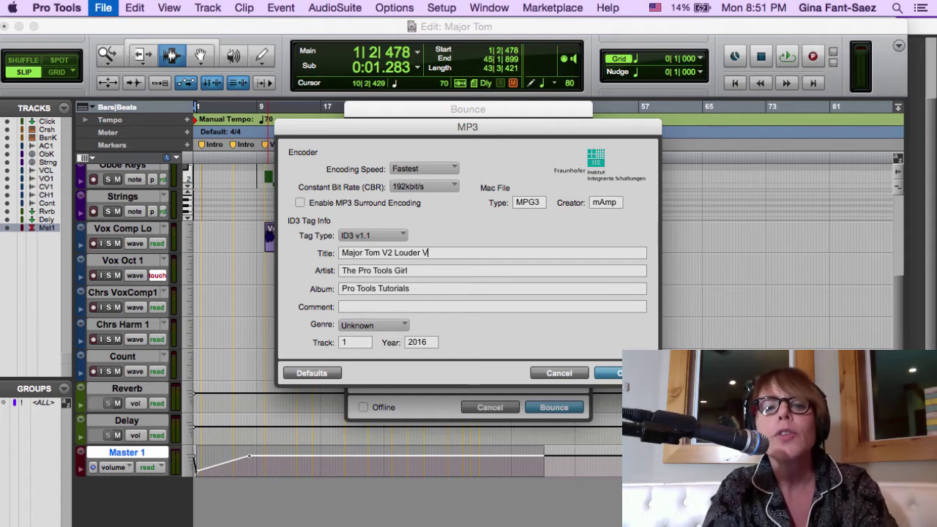
pyautogui.press('BackSpace')
pyautogui.press('BackSpace')
pyautogui.press('BackSpace')
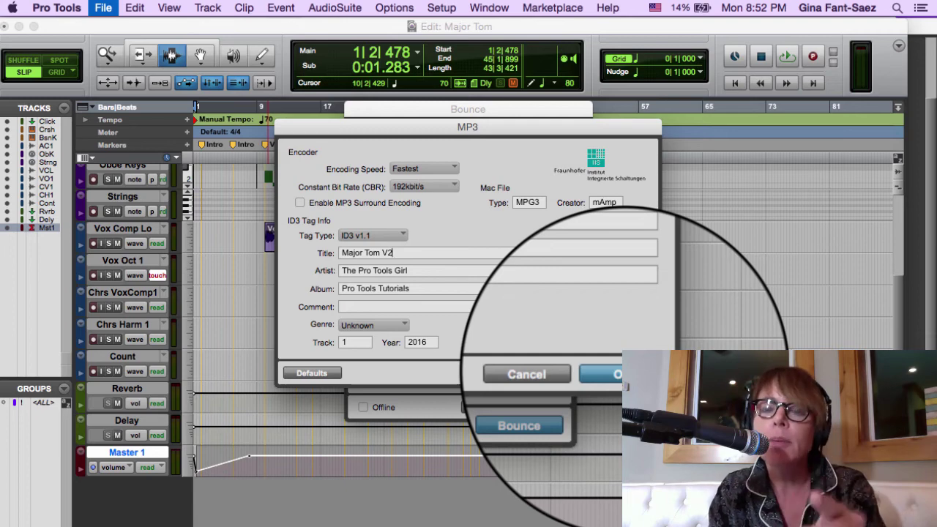
# Confirm the MP3 settings to start the real-time bounce of Major Tom V2, and cancel it while it runs
pyautogui.click(615, 374)
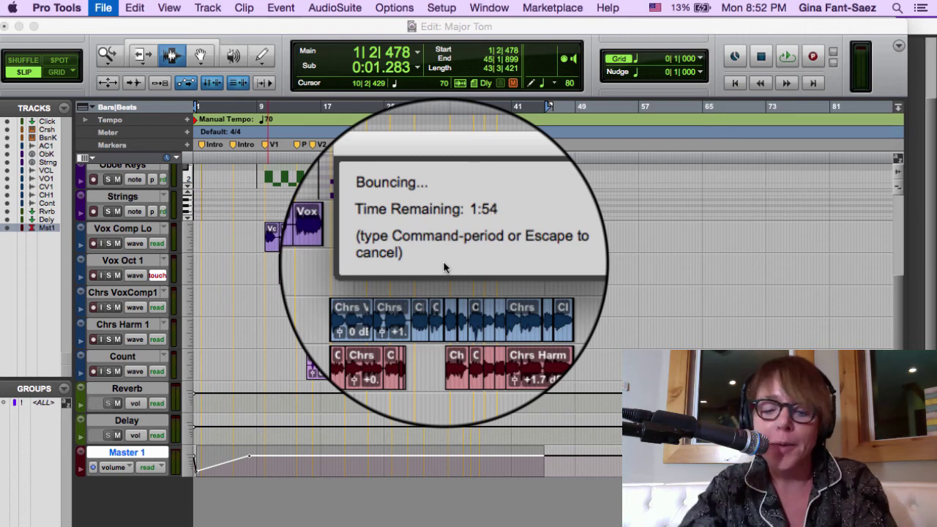
pyautogui.press('Escape')
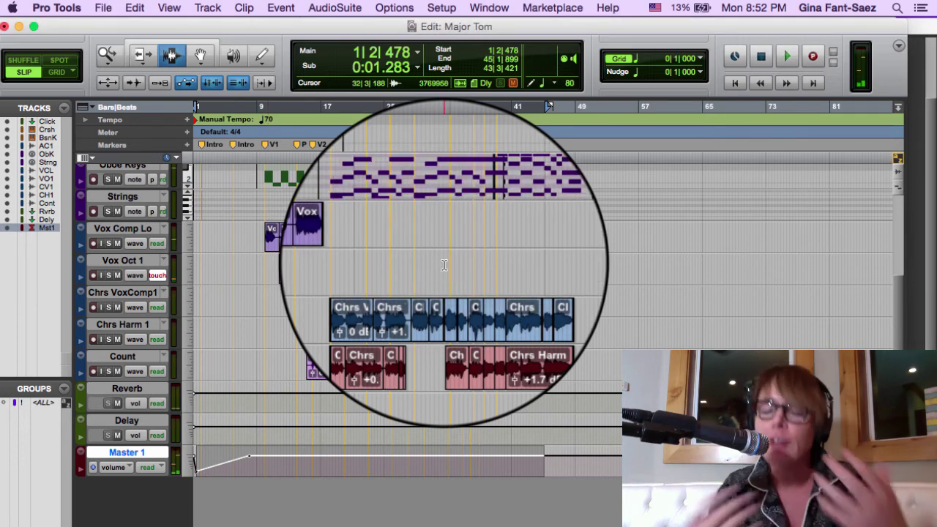